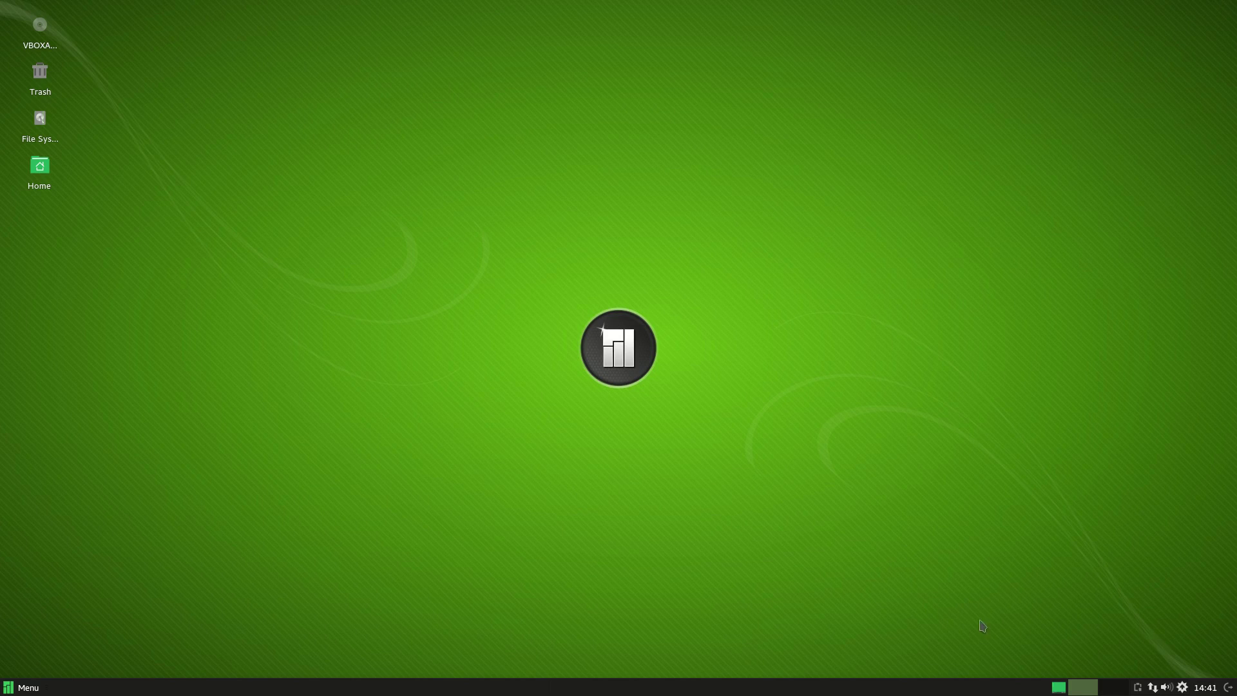
Bring up the Whisker menu with favourites such as Terminal Emulator and File Manager.
mouse_move(1188, 691)
Launch Thunar File Manager on the home folder from the application menu.
left_click(23, 687)
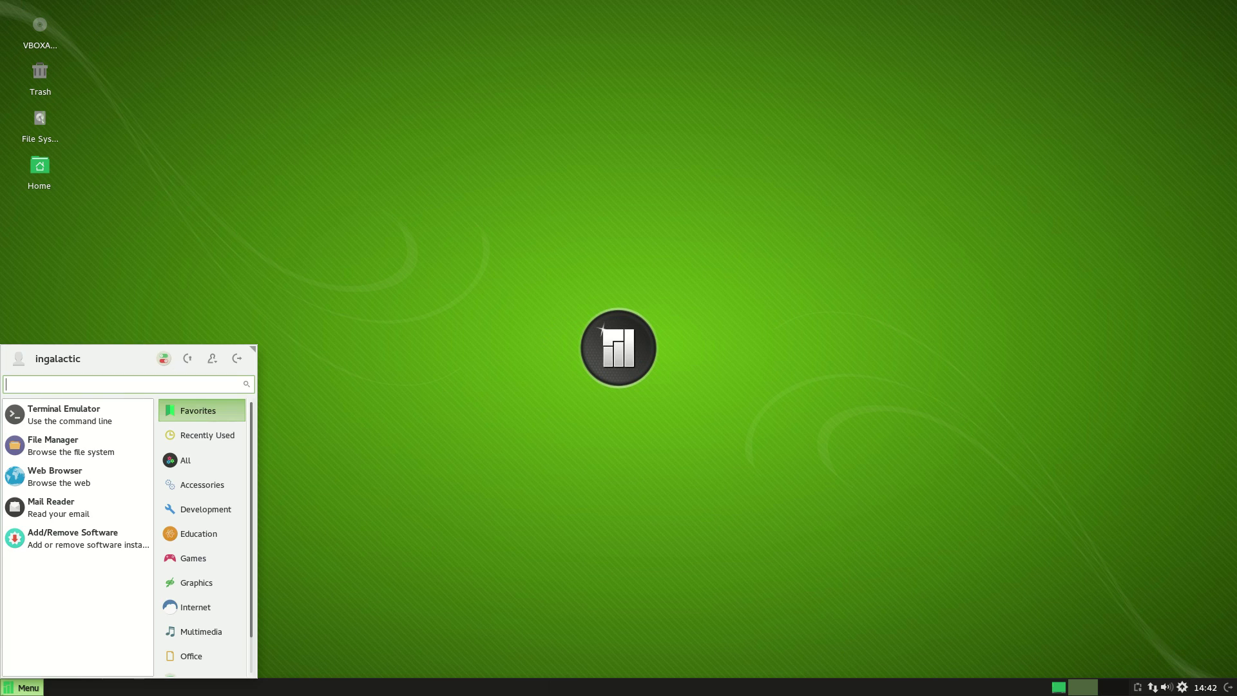
left_click(52, 477)
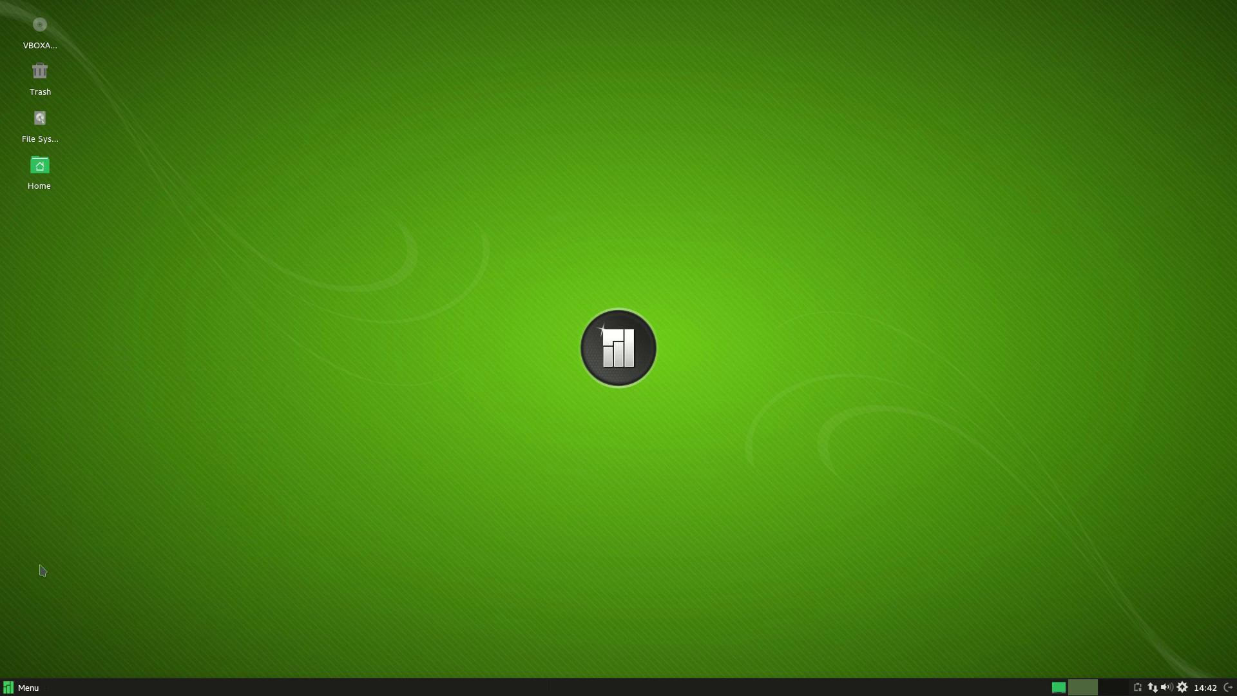
left_click(19, 687)
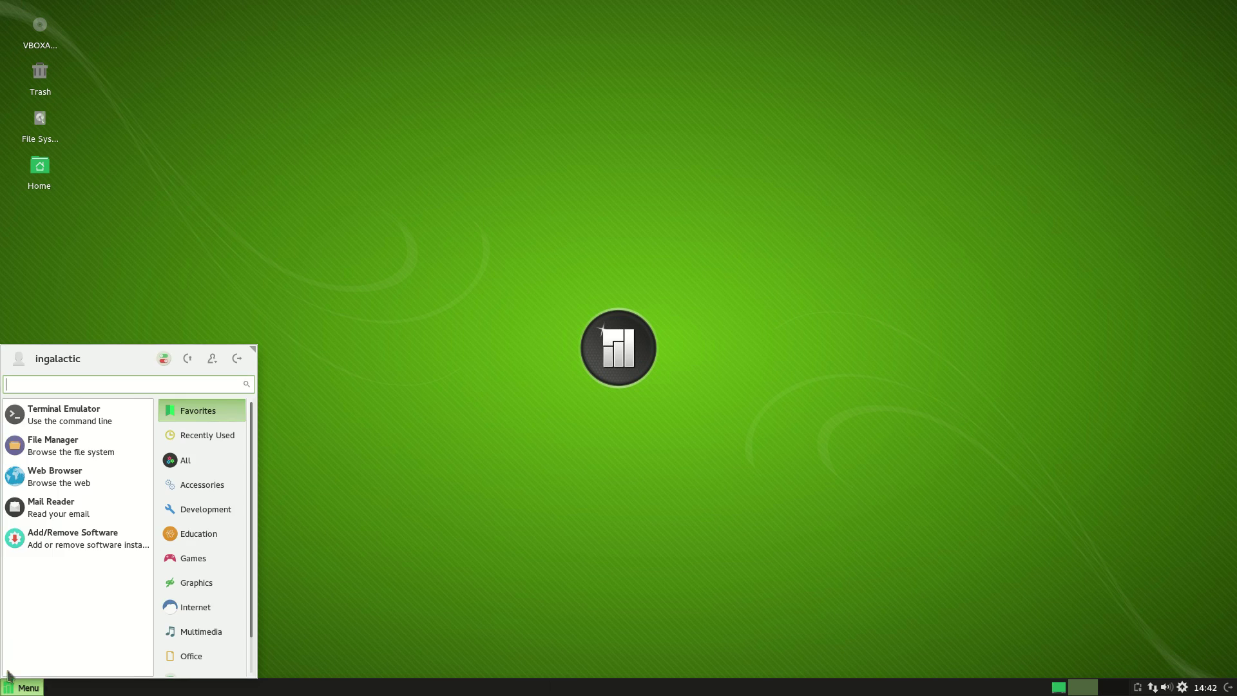
left_click(74, 451)
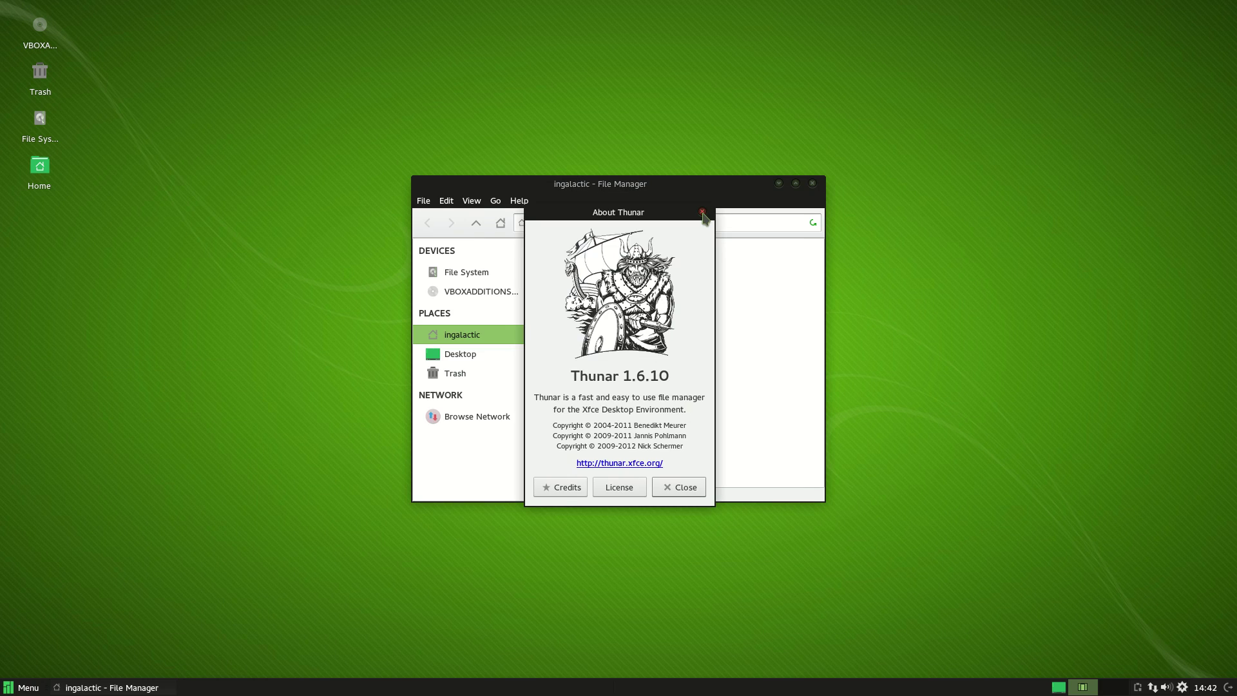
Dismiss the About Thunar dialog, move the window left and enlarge it, then close it.
left_click(702, 212)
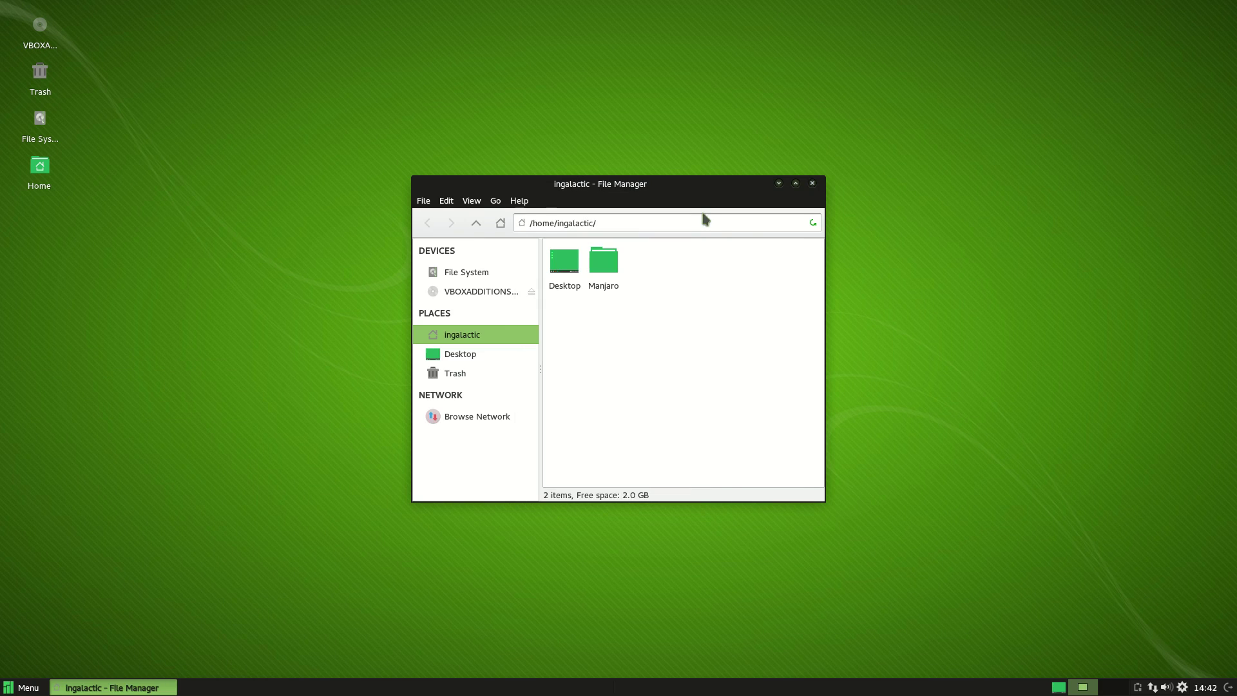
left_click_drag(675, 195, 546, 207)
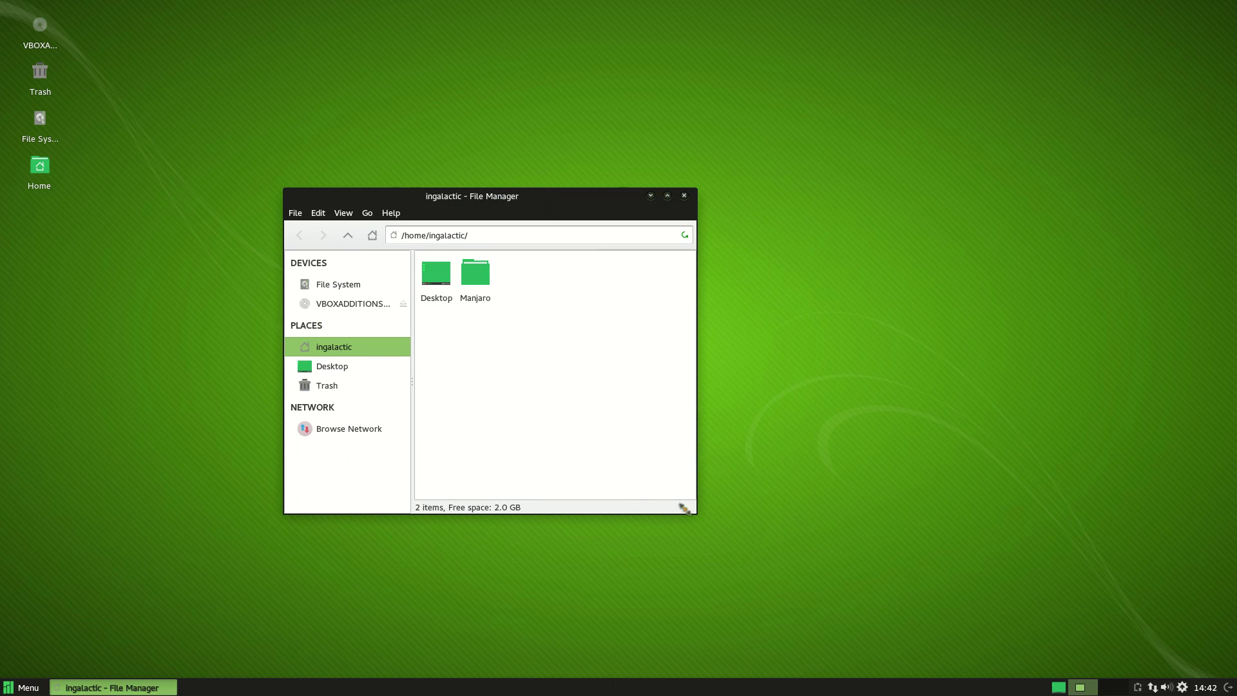
left_click_drag(700, 520, 795, 582)
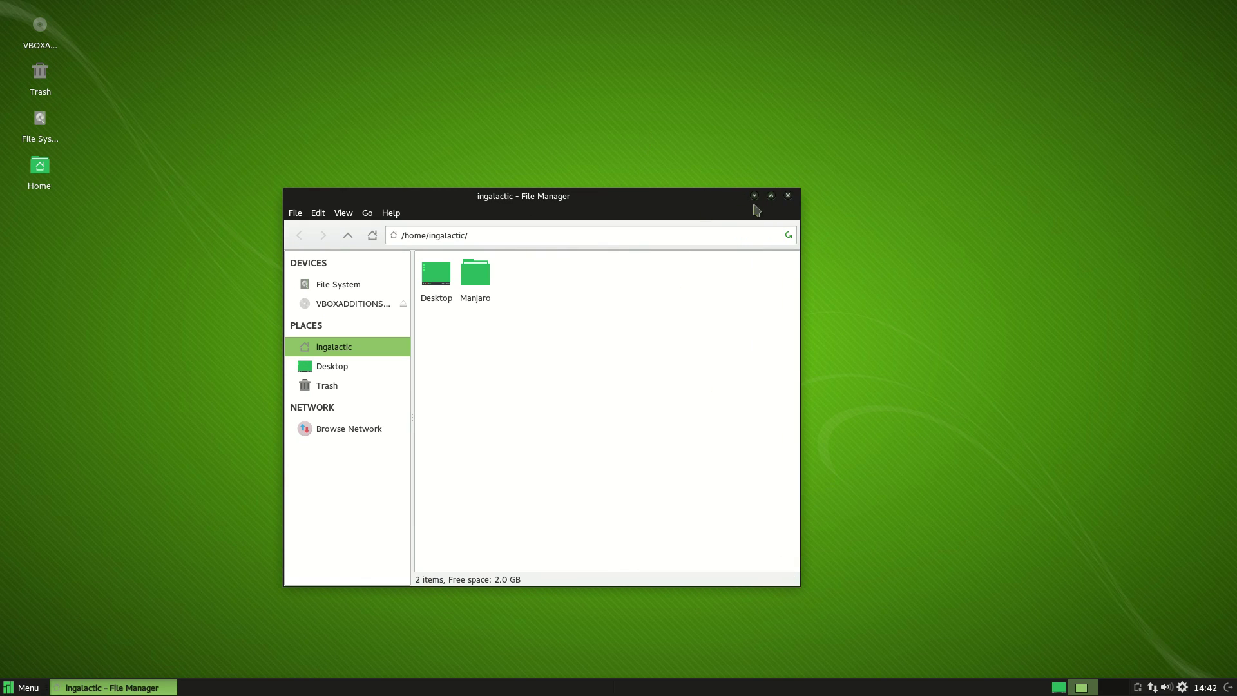
left_click(788, 197)
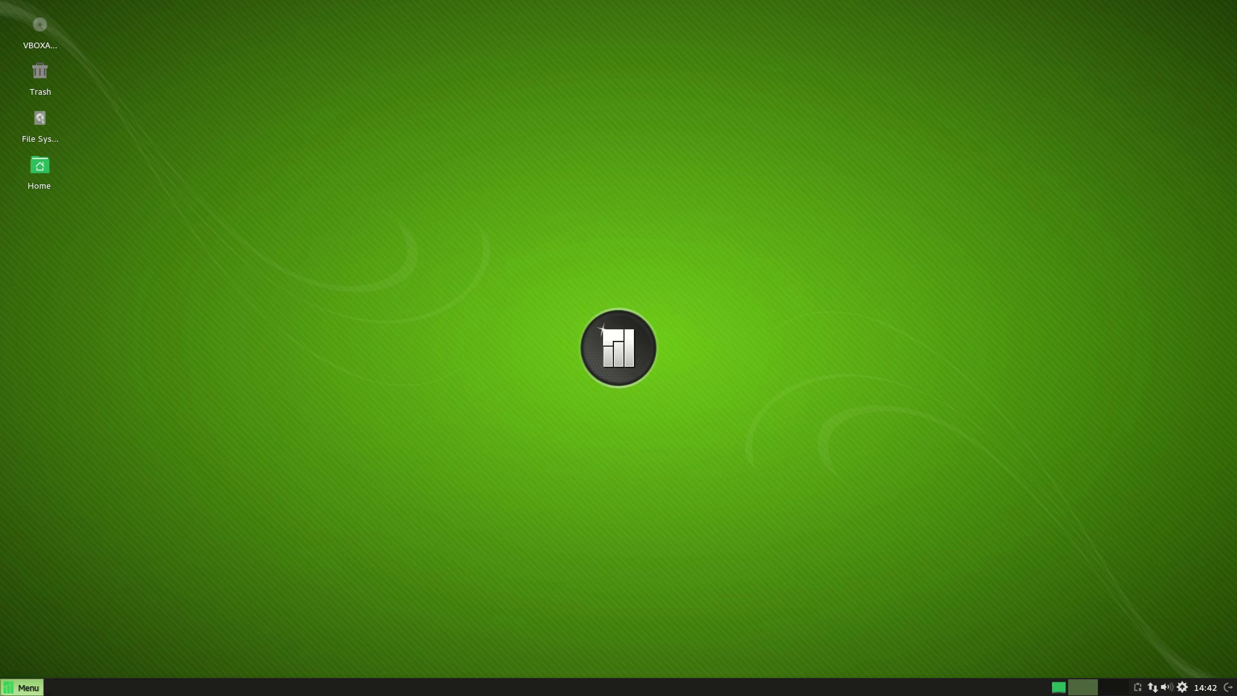
left_click(19, 688)
left_click(20, 687)
left_click(19, 688)
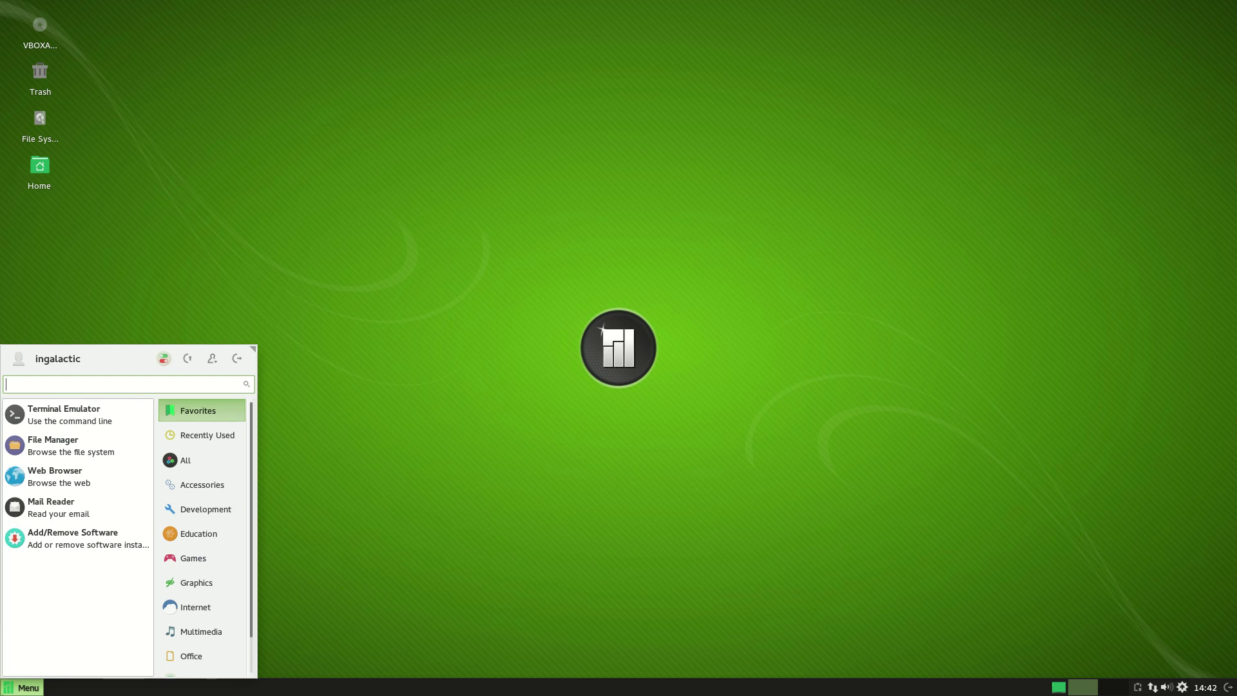
left_click(19, 687)
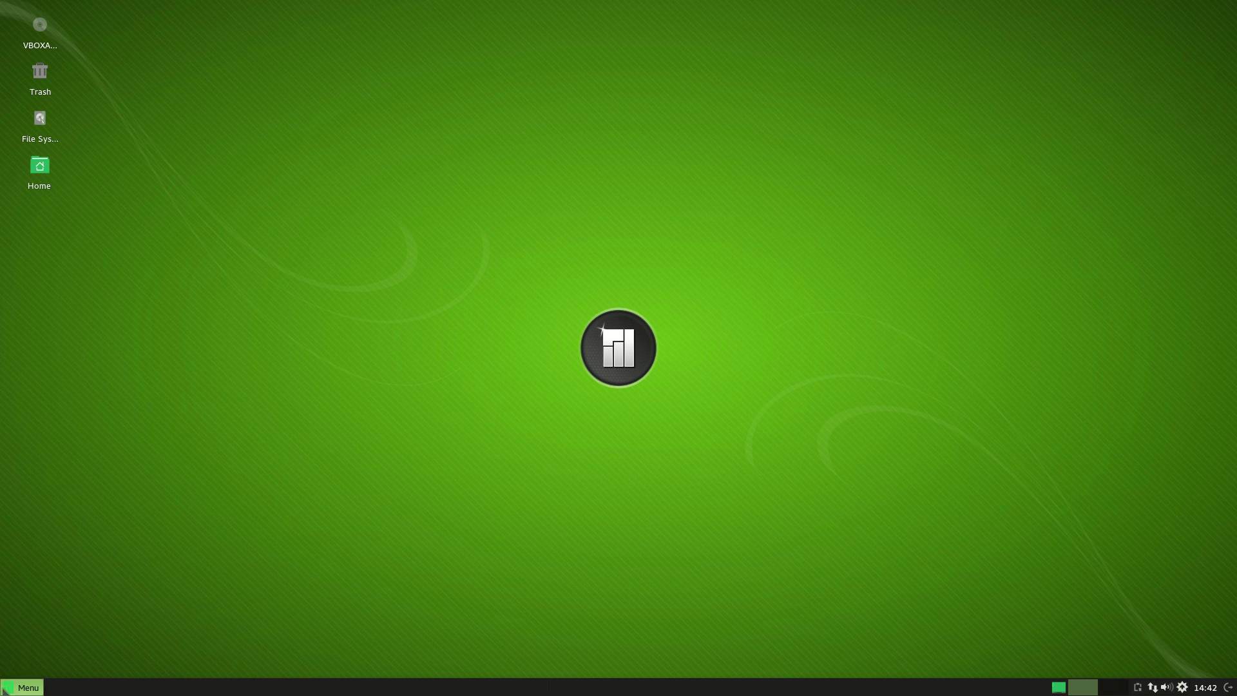
left_click(3, 690)
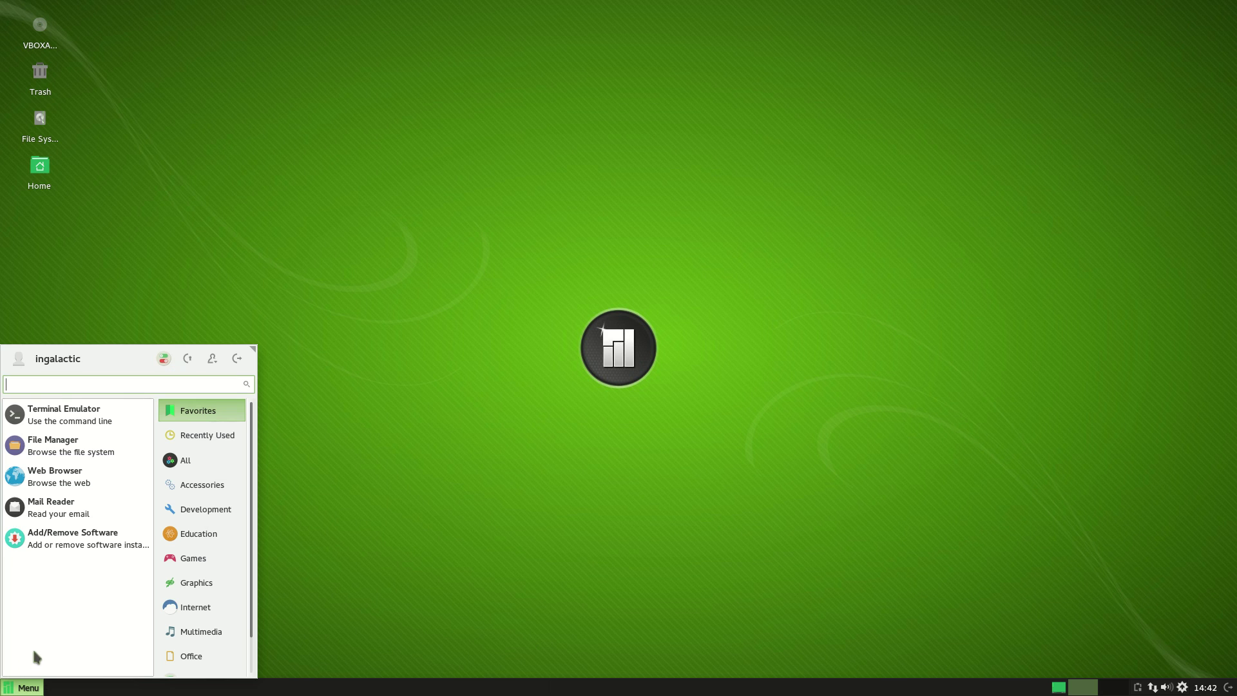
scroll(187, 628, "down", 1)
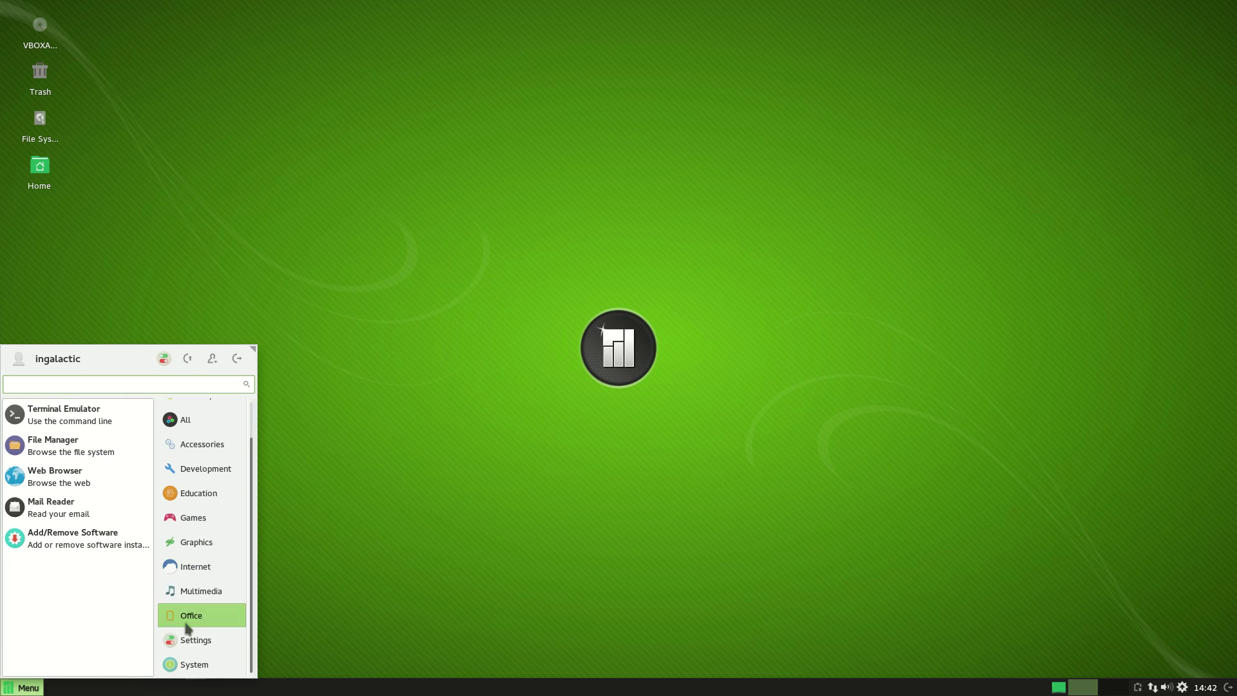
scroll(188, 629, "up", 1)
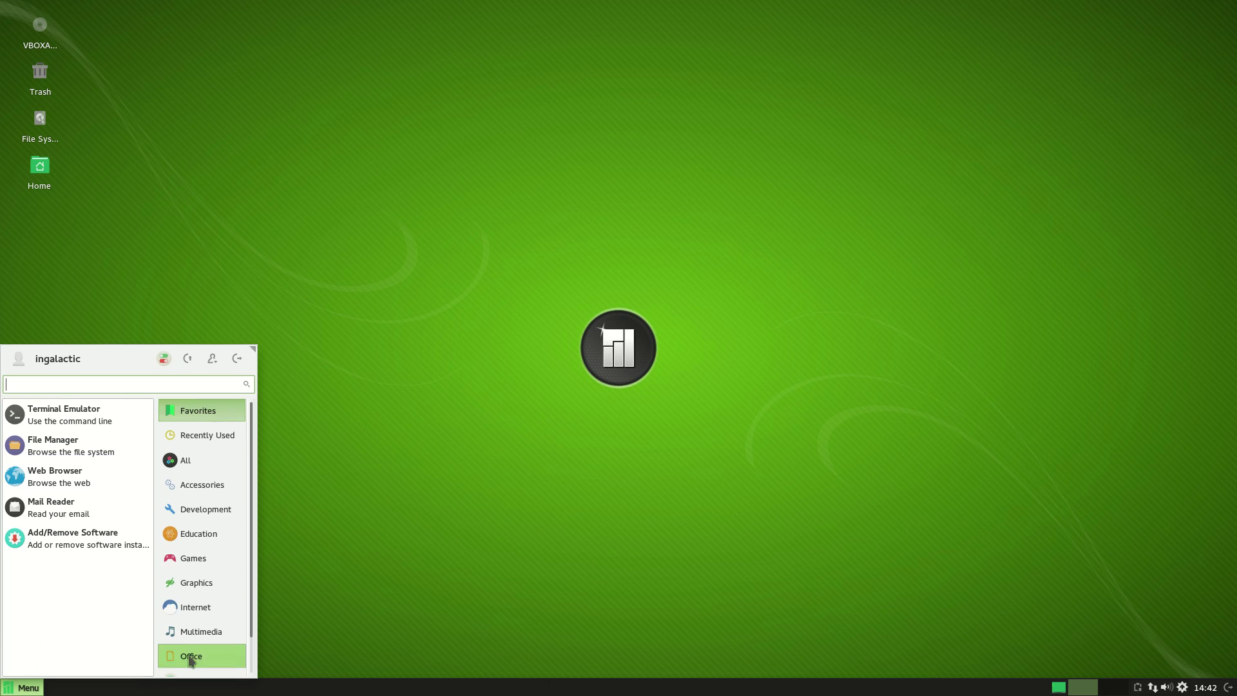
left_click(107, 445)
left_click_drag(371, 11, 576, 153)
left_click(711, 150)
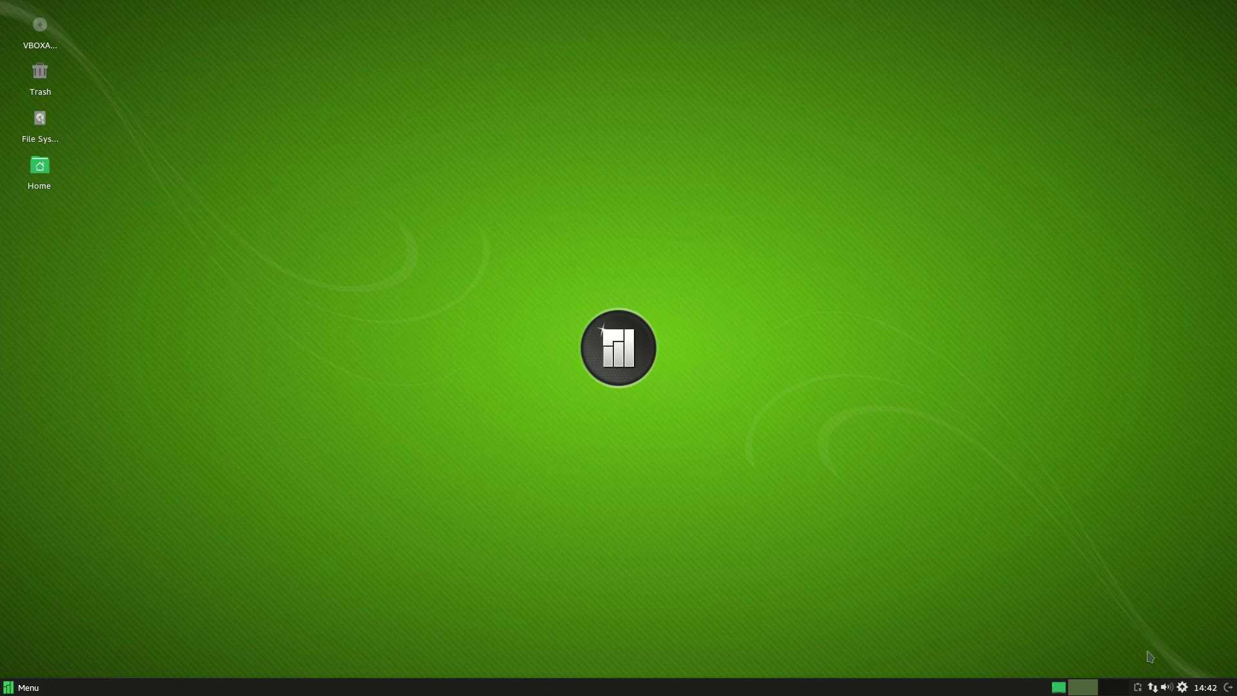
Launch Pamac Update Manager from the tray icon menu, also trying the Package Manager.
right_click(1182, 688)
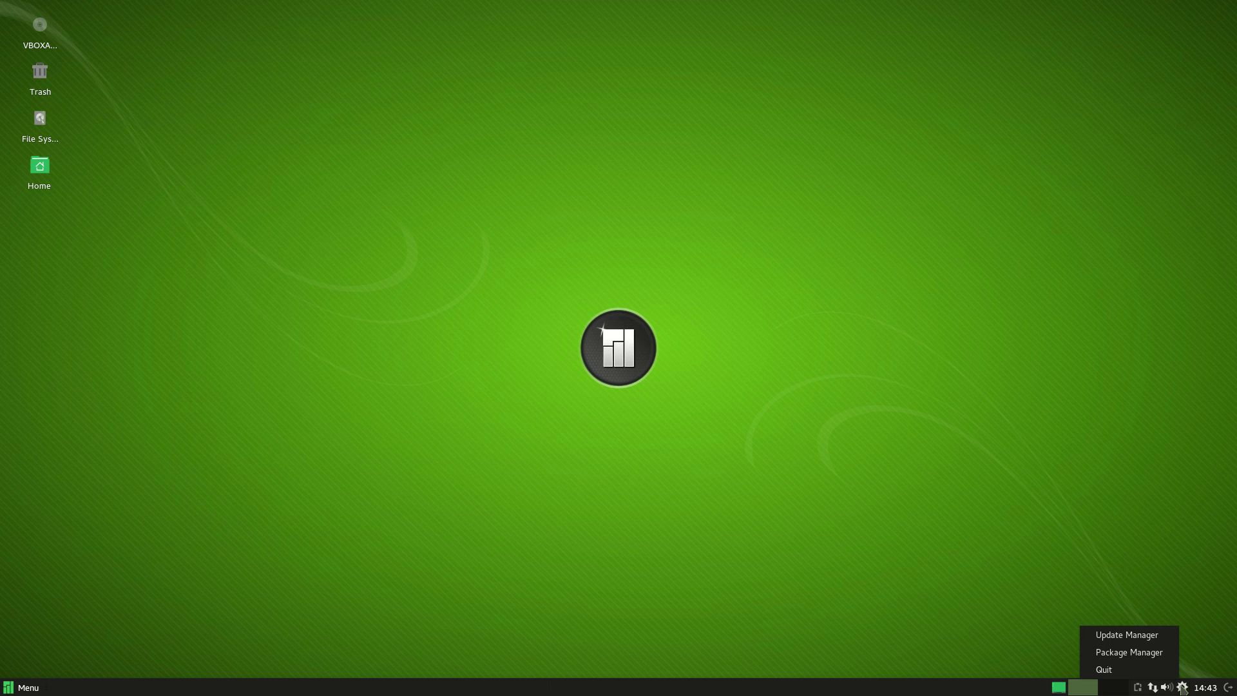
left_click(1143, 637)
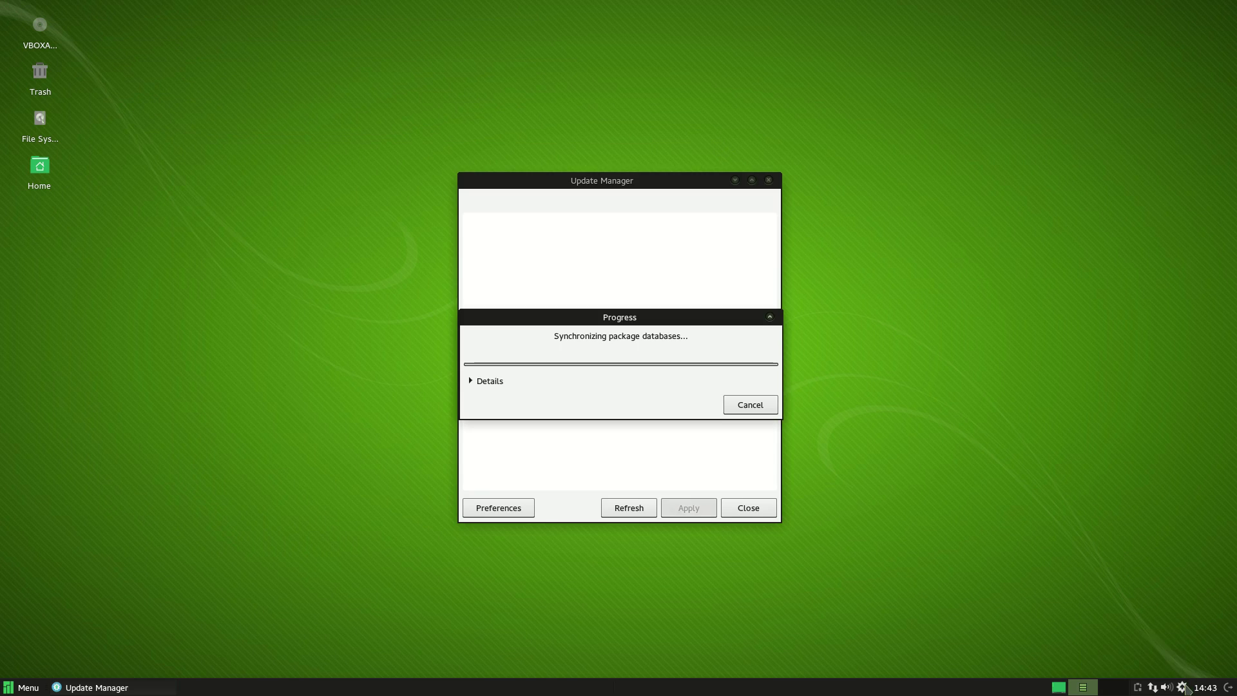
right_click(1182, 687)
left_click(1118, 649)
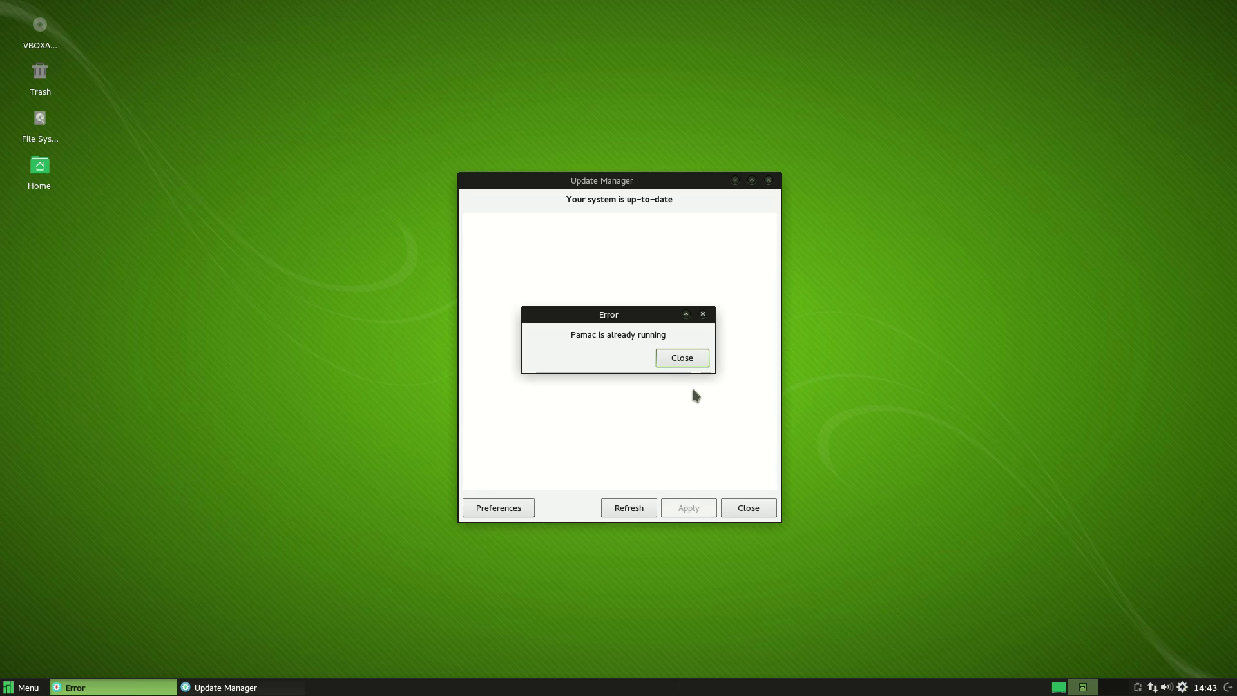
Dismiss the already-running error, then move and close the up-to-date Update Manager window.
left_click(683, 360)
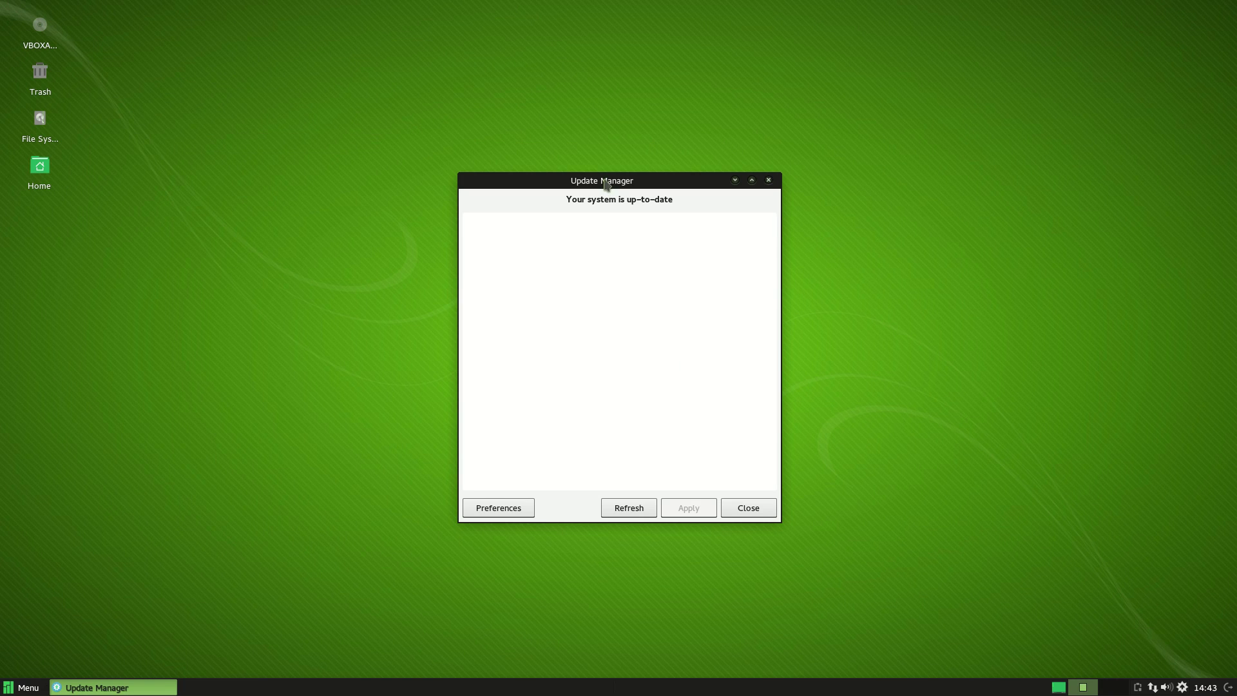
left_click_drag(606, 185, 683, 199)
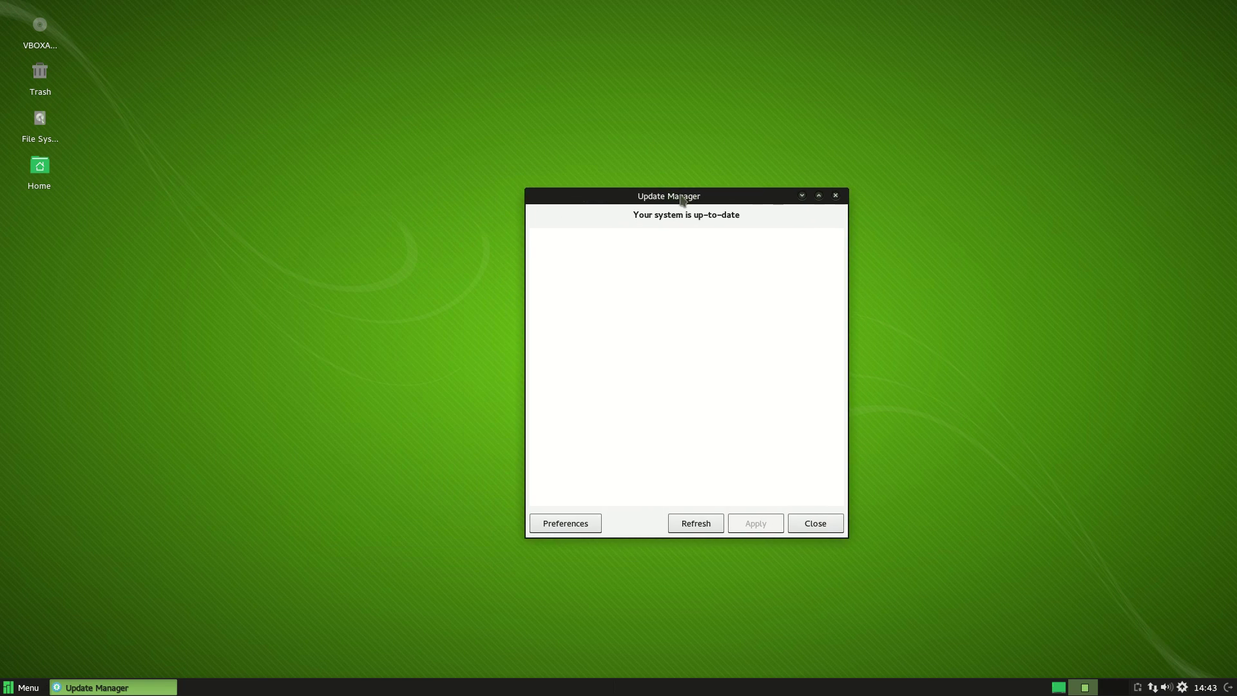
left_click(834, 196)
Launch Add/Remove Software (Pamac Package Manager) and move its window up and left.
left_click(13, 687)
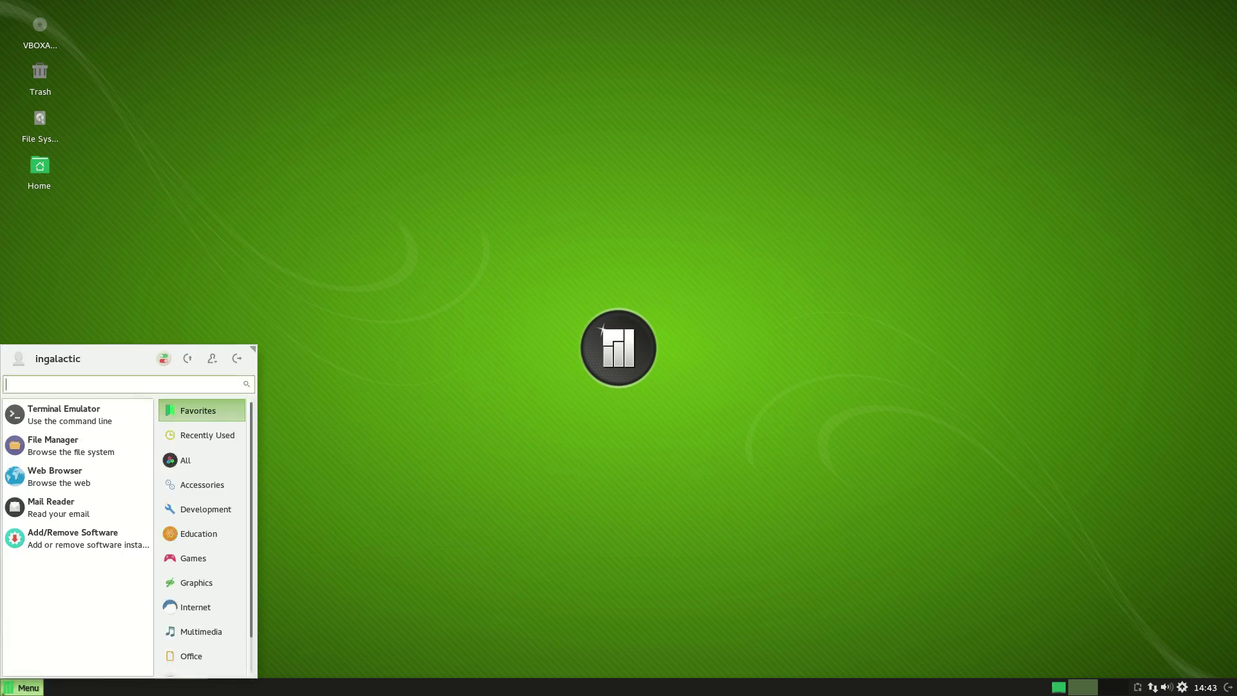
left_click(69, 542)
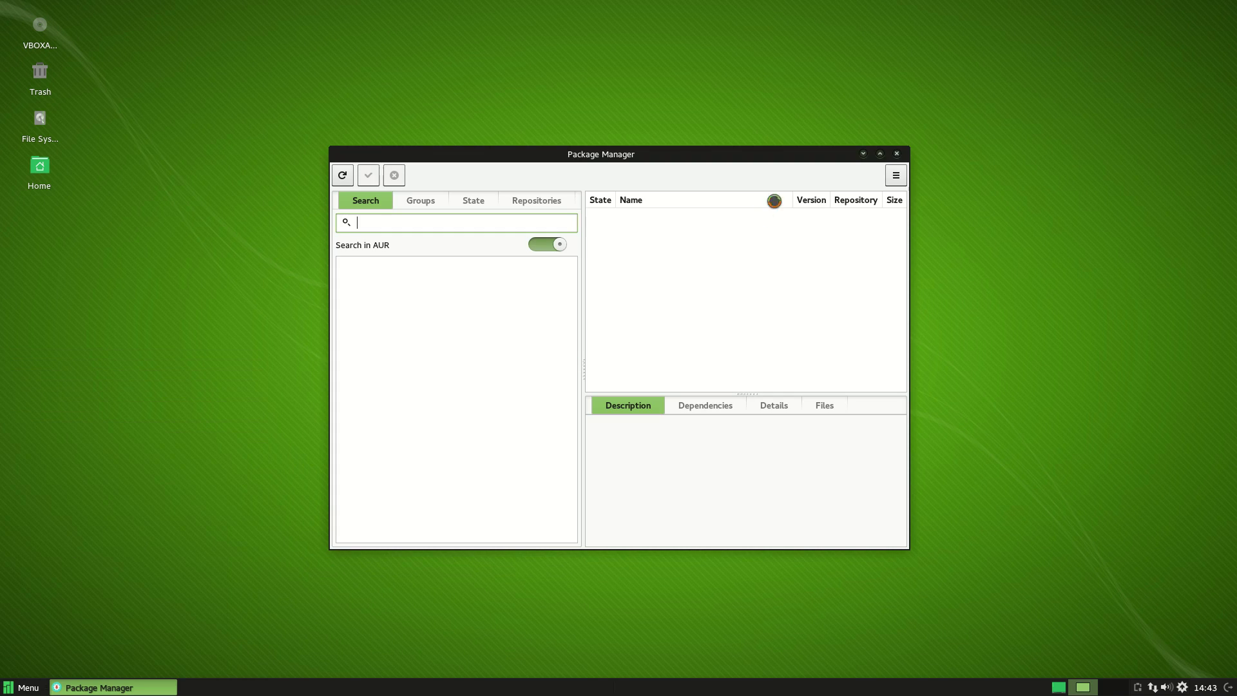
left_click_drag(487, 162, 353, 118)
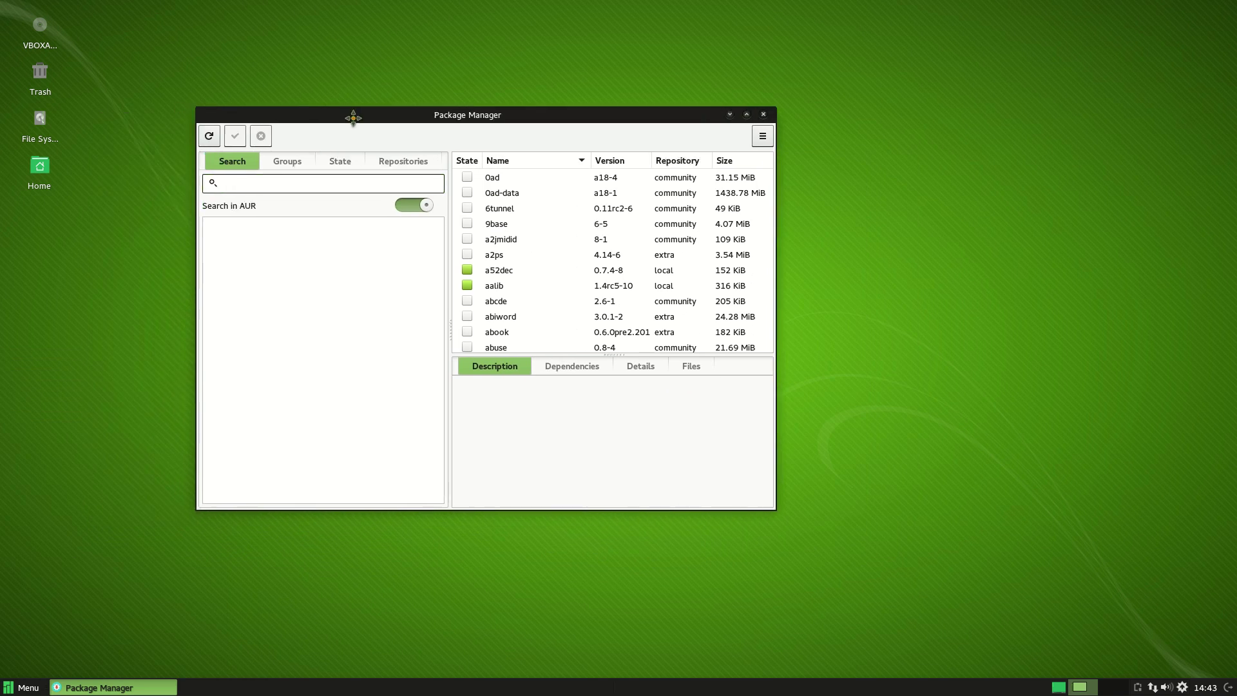
Browse the package list by Groups, then by install State, then by Repositories.
left_click(304, 162)
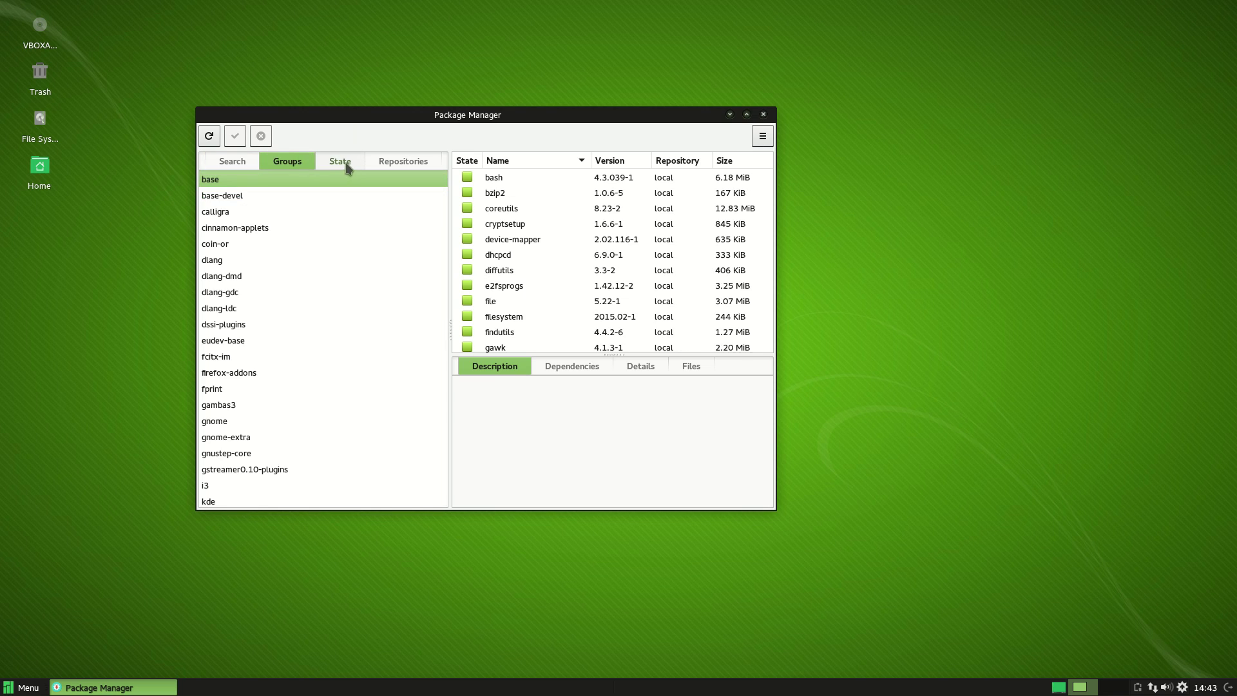
scroll(315, 284, "down", 2)
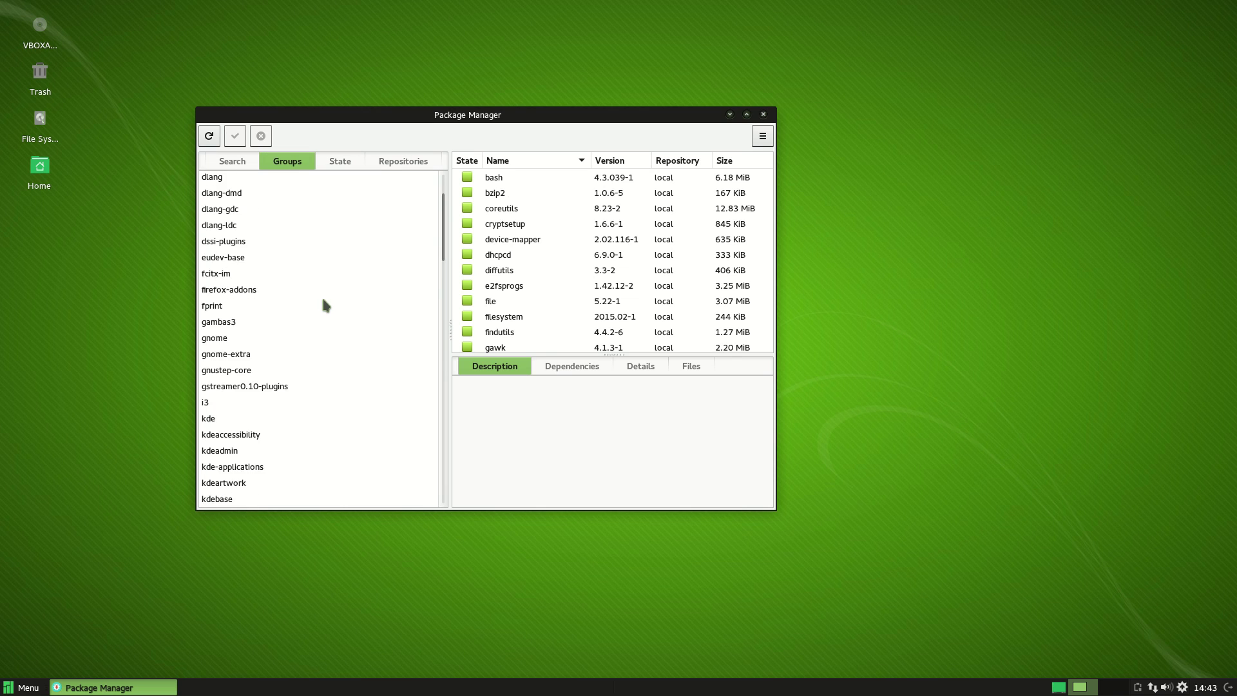
scroll(323, 299, "down", 6)
scroll(322, 300, "up", 7)
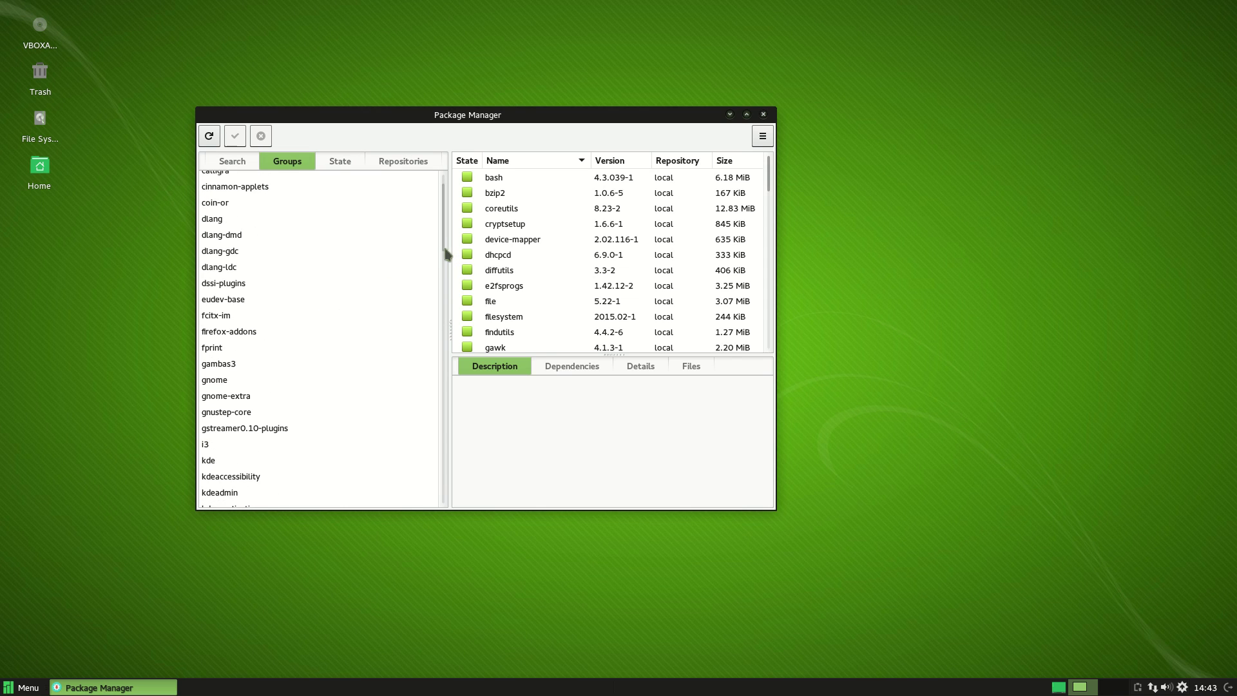
left_click_drag(441, 257, 423, 525)
left_click(338, 165)
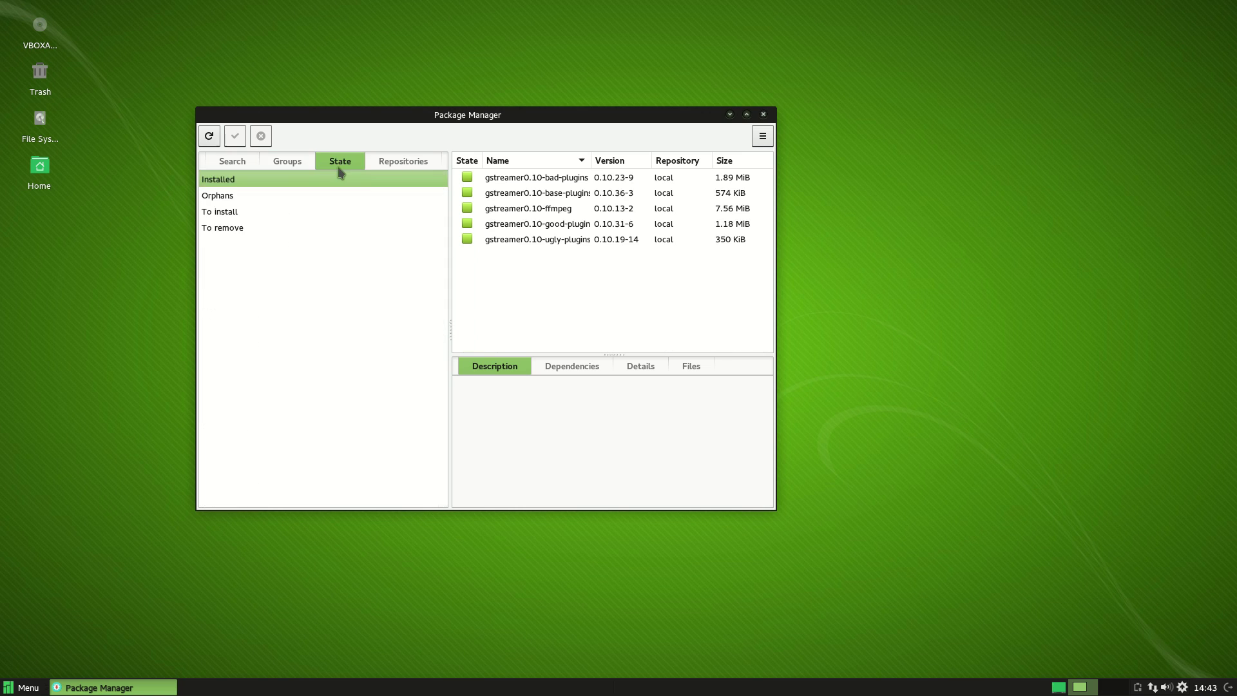
left_click(380, 167)
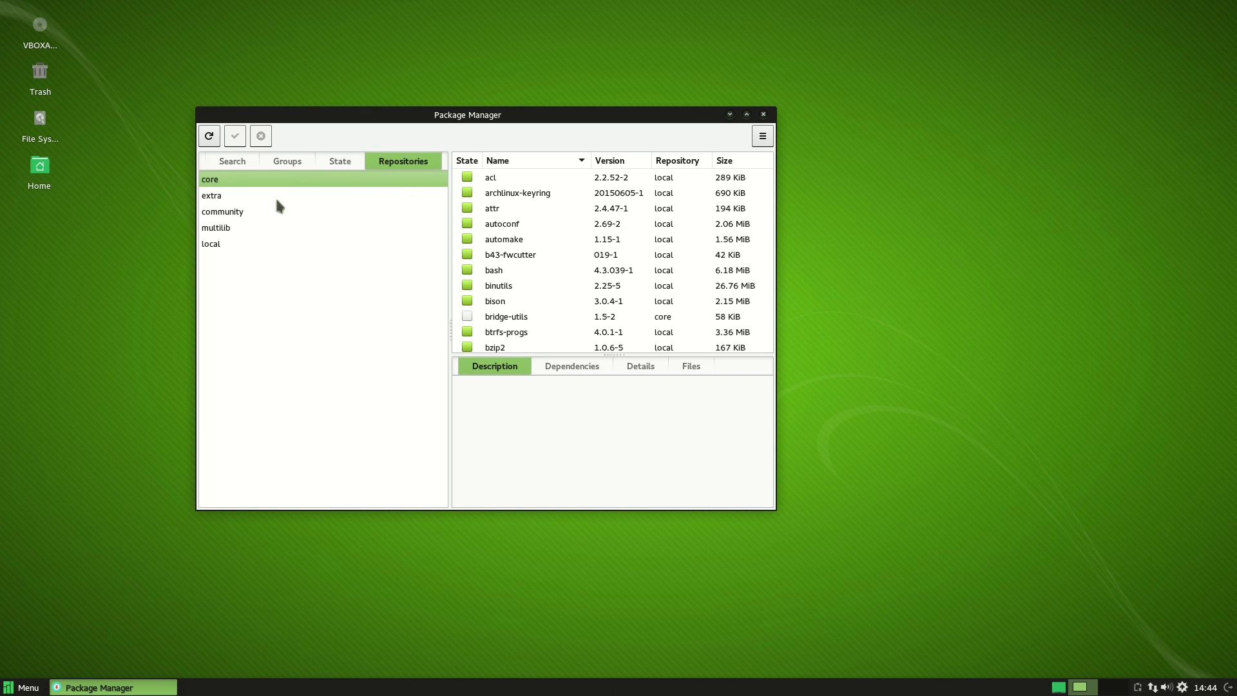
Switch between the core and extra repository package lists, scrolling through core.
left_click(232, 194)
left_click(233, 183)
left_click(239, 196)
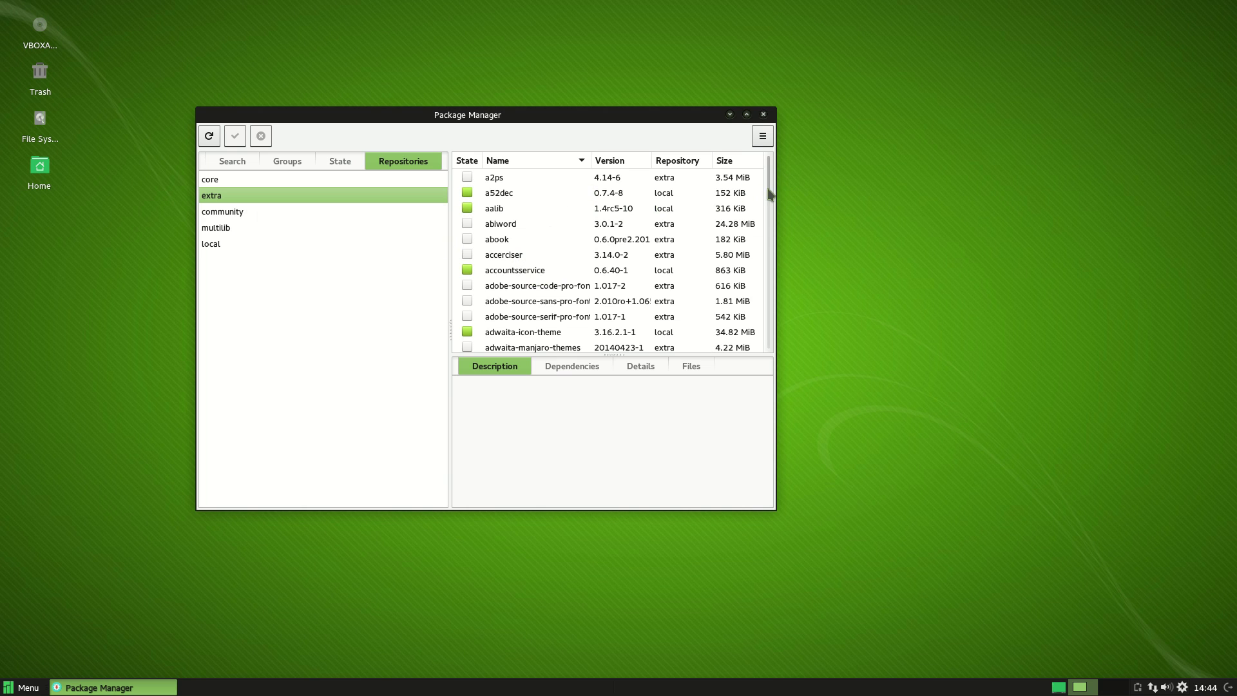
mouse_move(769, 193)
left_mouse_down()
mouse_move(780, 368)
mouse_move(770, 203)
left_mouse_up()
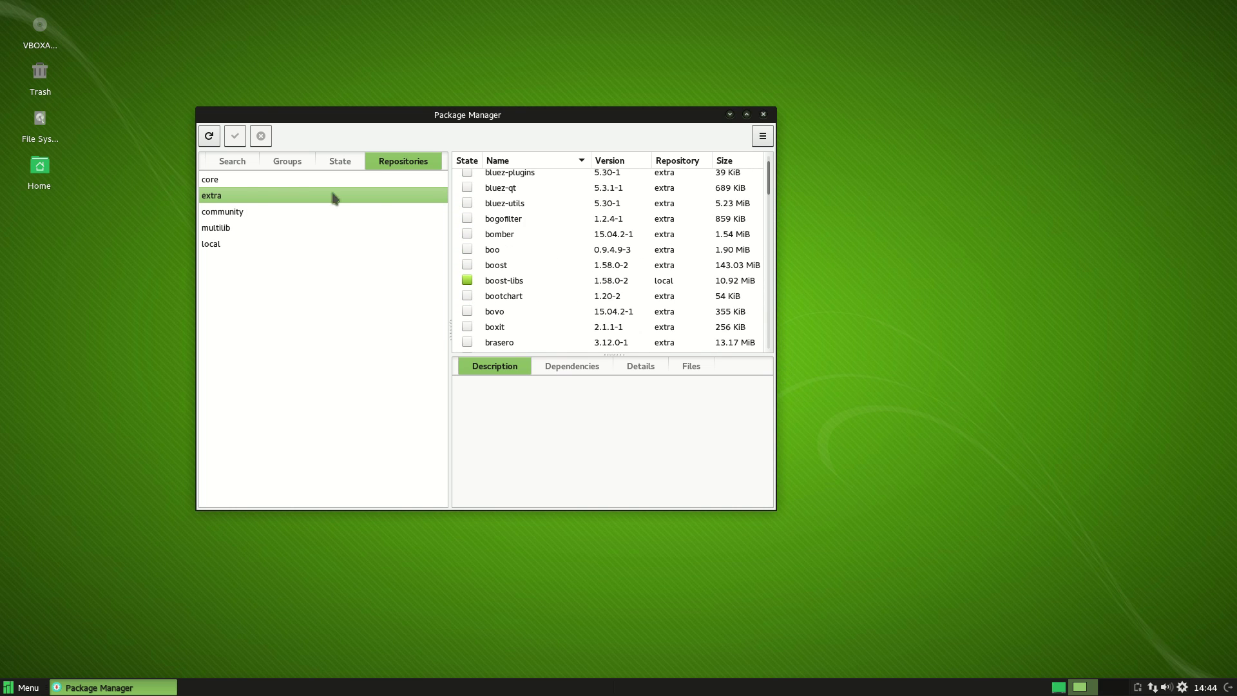
left_click(246, 186)
scroll(554, 255, "down", 20)
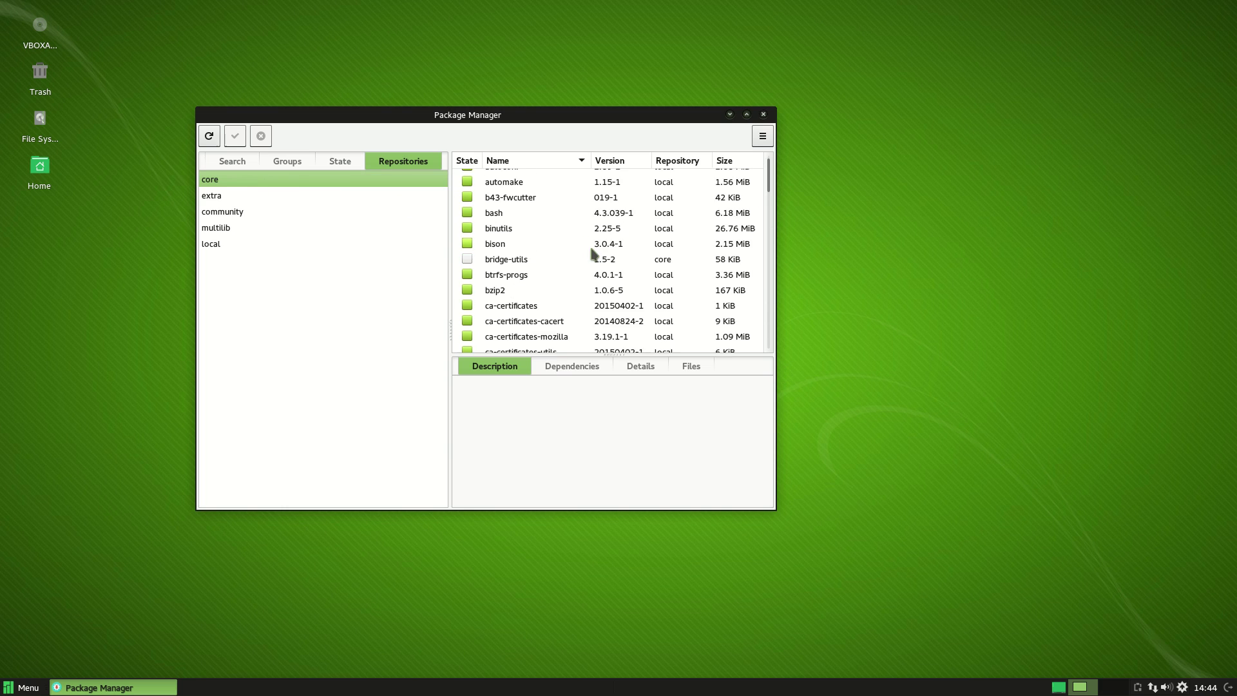
scroll(588, 256, "down", 3)
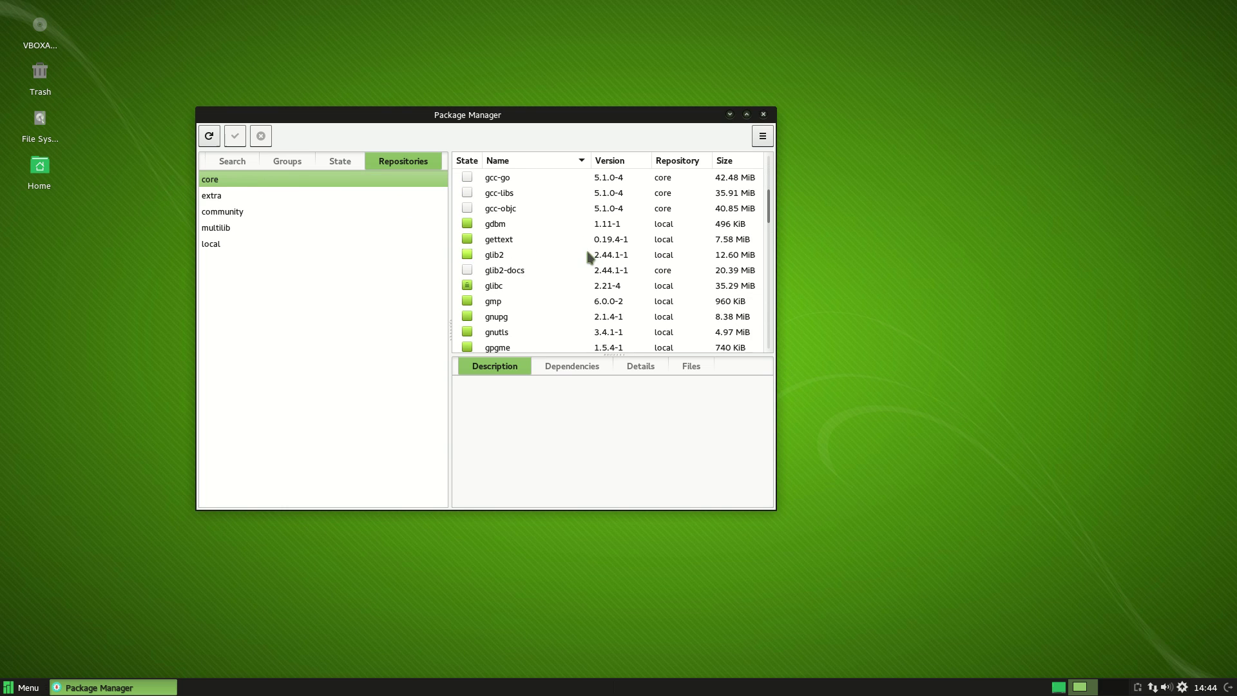
Scroll the extra repository packages, then the community repository packages.
left_click(208, 193)
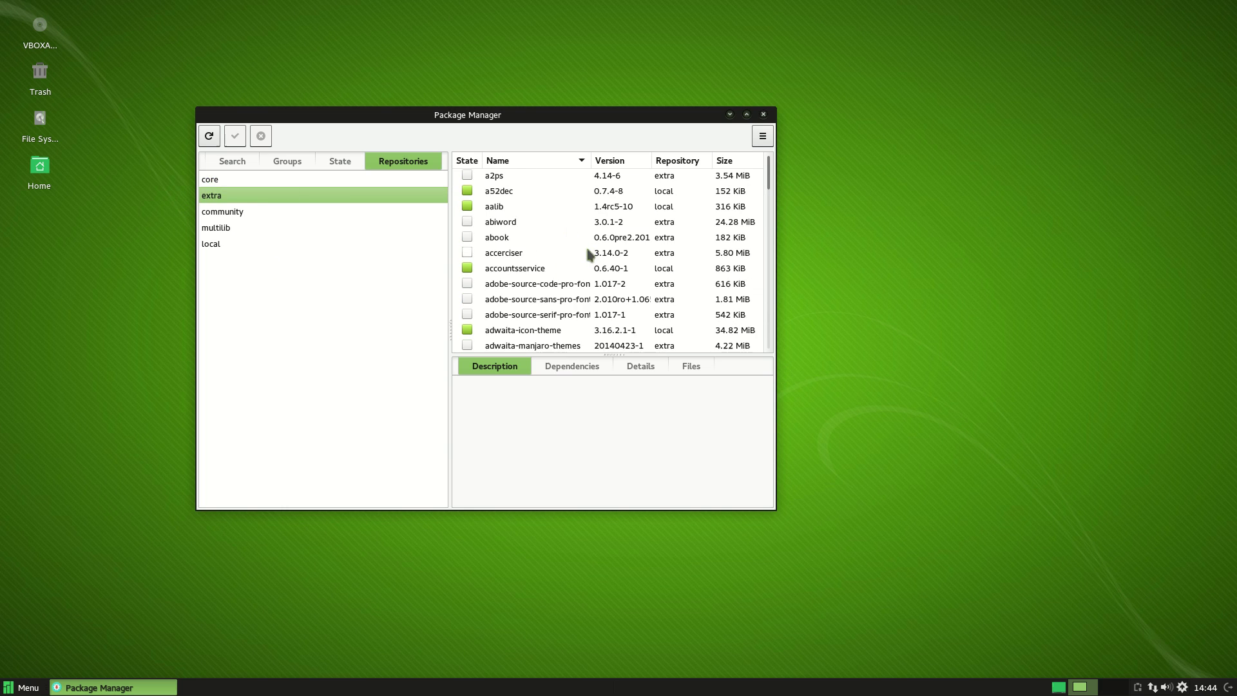
scroll(588, 250, "down", 10)
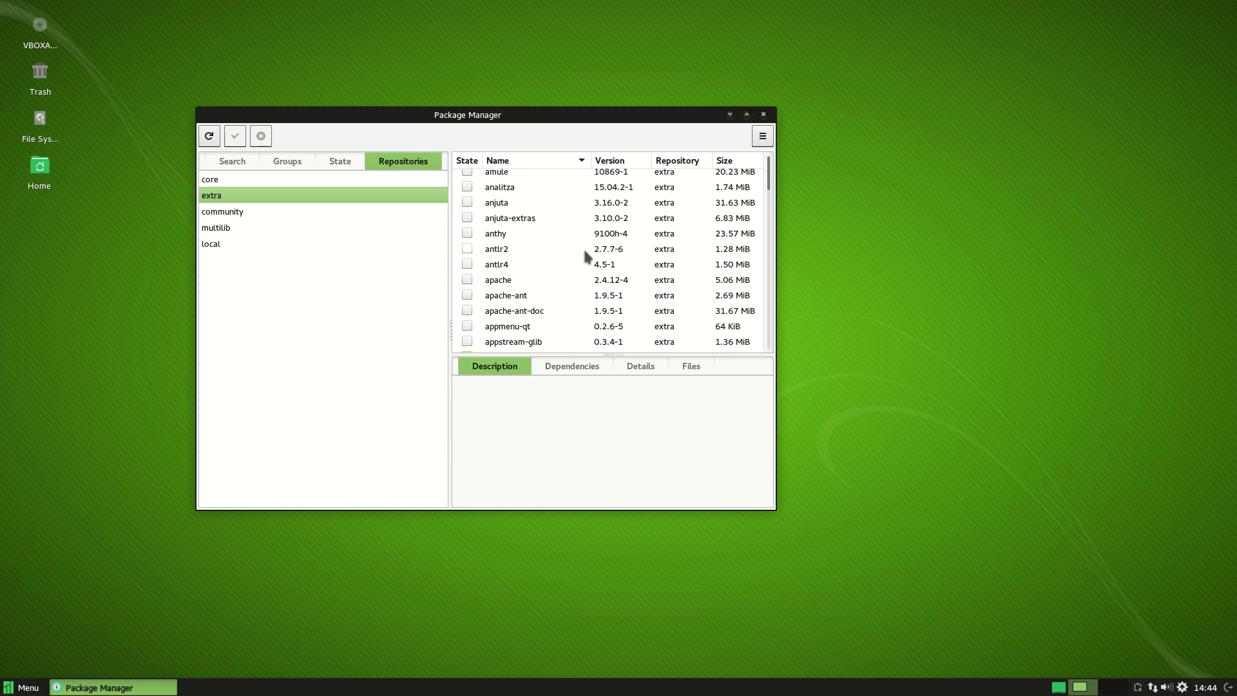
scroll(585, 255, "up", 1)
scroll(579, 256, "up", 1)
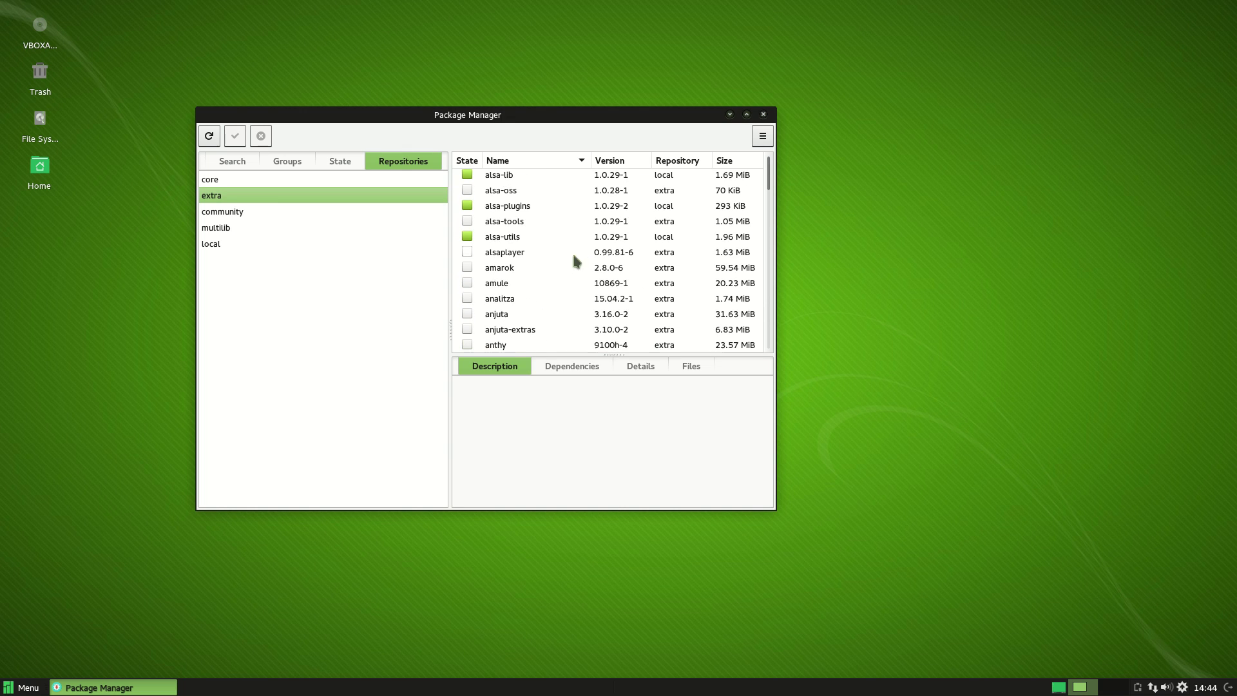
left_click(288, 213)
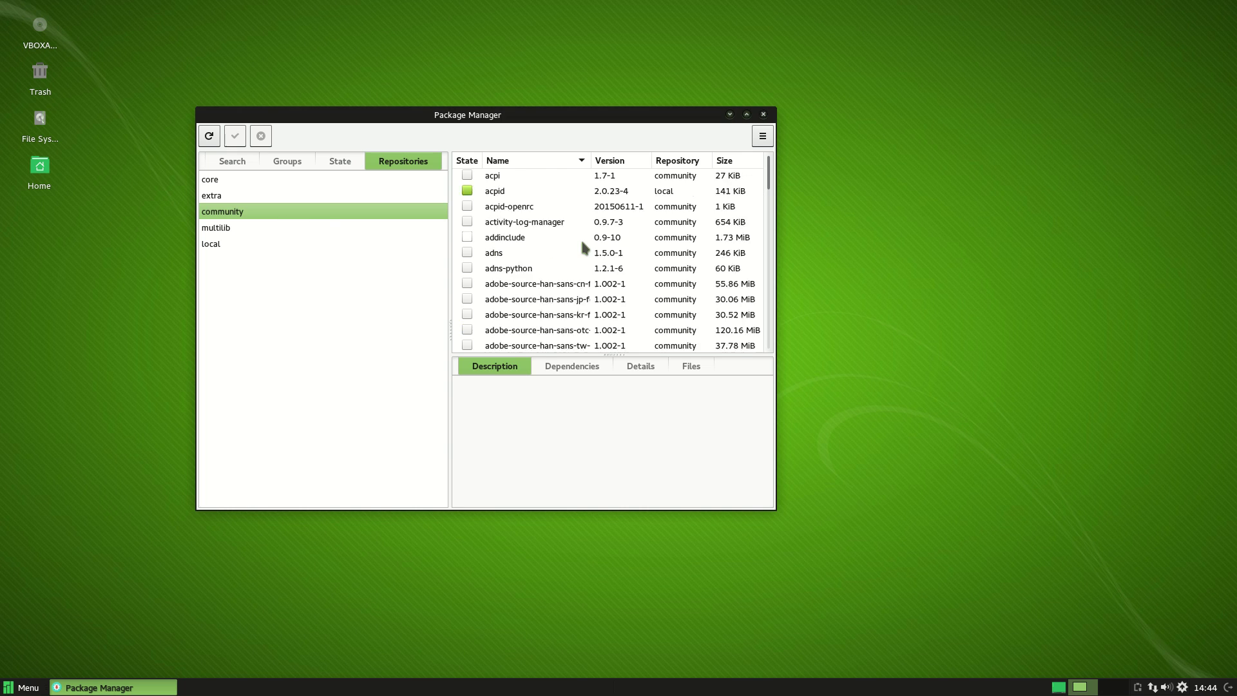
scroll(581, 246, "down", 1)
scroll(573, 245, "up", 5)
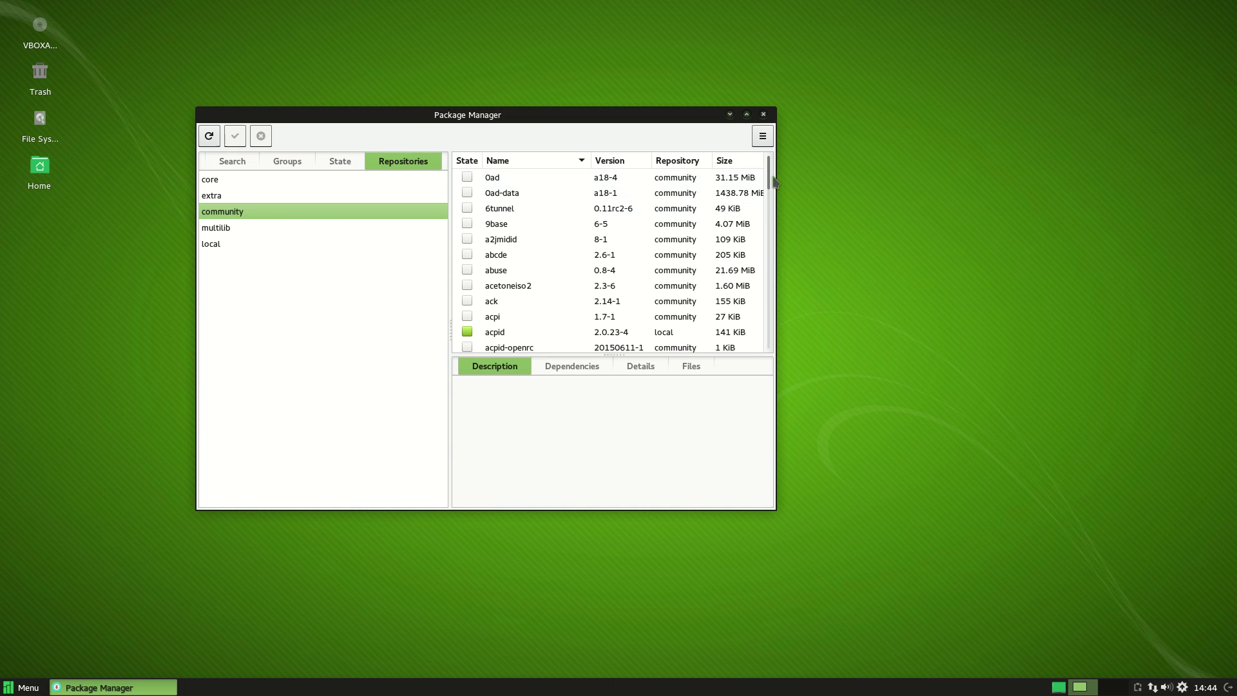
mouse_move(771, 183)
left_mouse_down()
mouse_move(770, 257)
mouse_move(770, 174)
left_mouse_up()
View the Search and Groups tabs, then move the Package Manager right and close it.
left_click(222, 160)
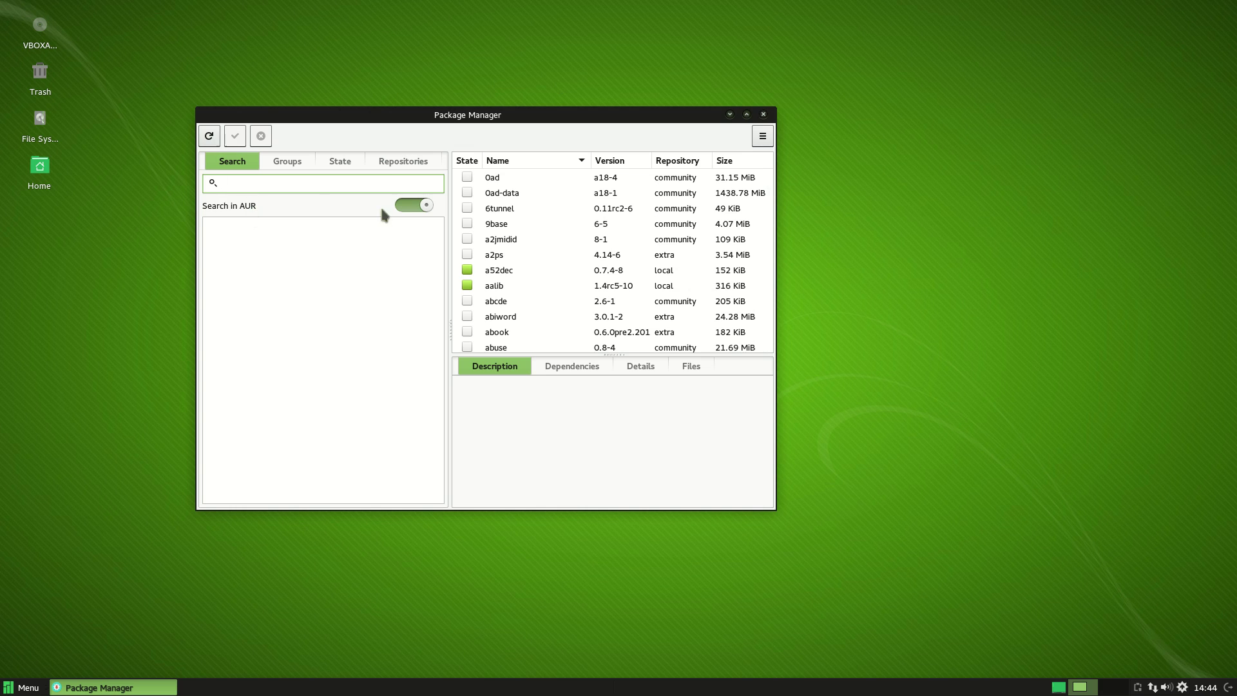
left_click(287, 160)
left_click_drag(675, 118, 797, 122)
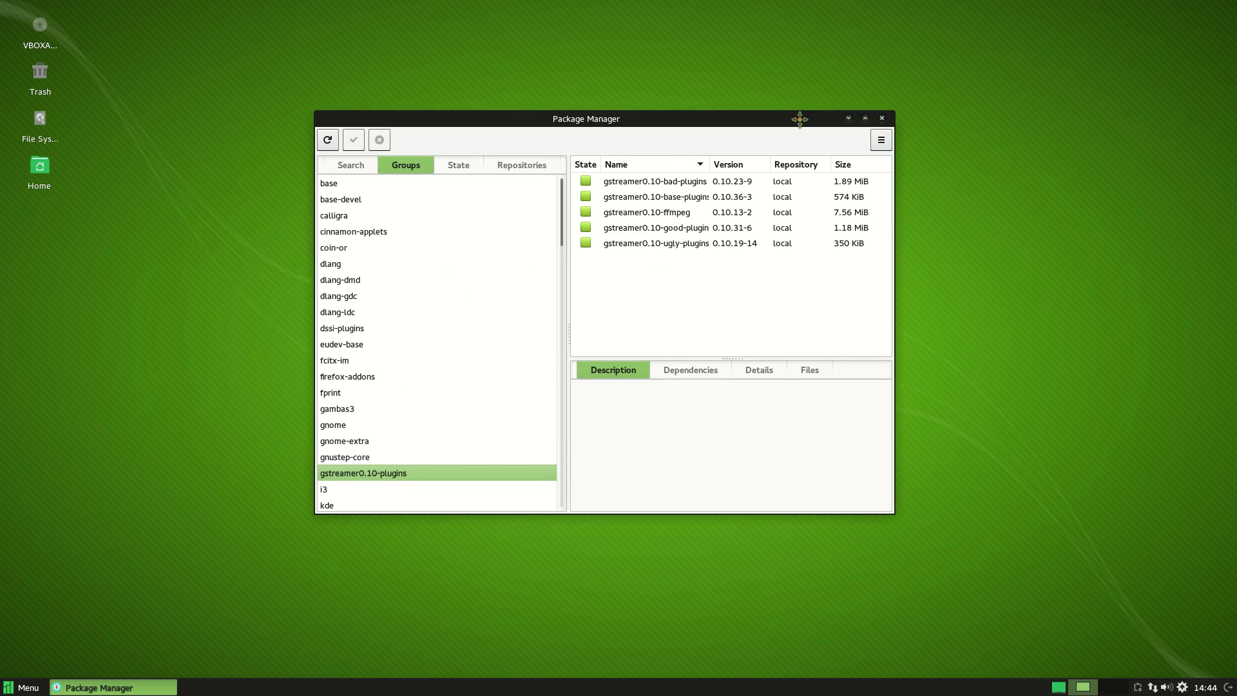
left_click(883, 119)
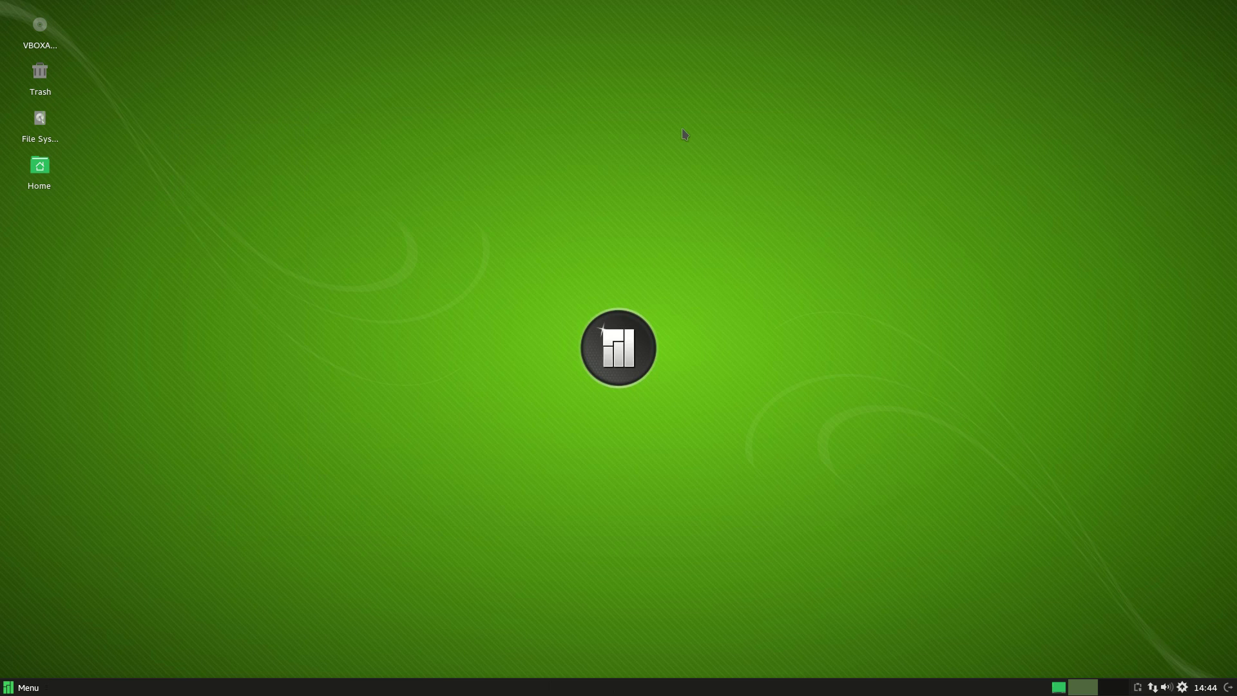
Open the Whisker menu from the panel's Menu button to show the favourite programs.
left_click(6, 691)
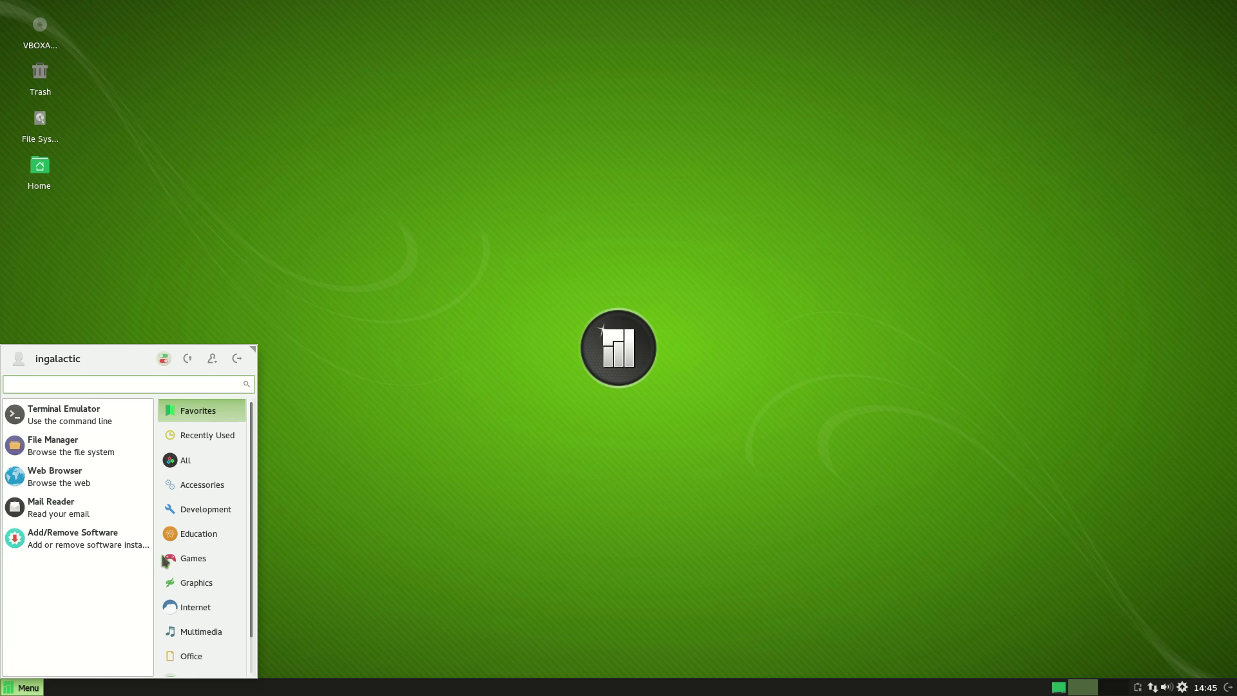
List all applications, then browse Accessories, Development, Games, Multimedia and Office categories.
left_click(184, 462)
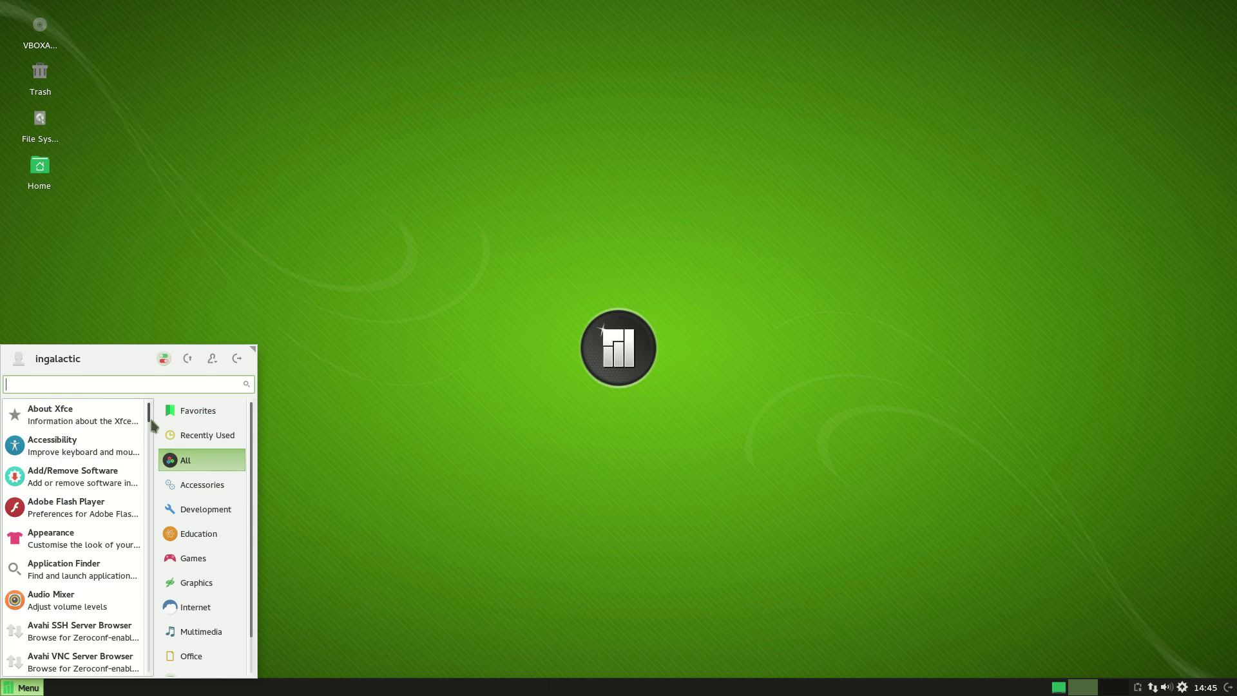
scroll(148, 430, "down", 2)
scroll(150, 430, "down", 6)
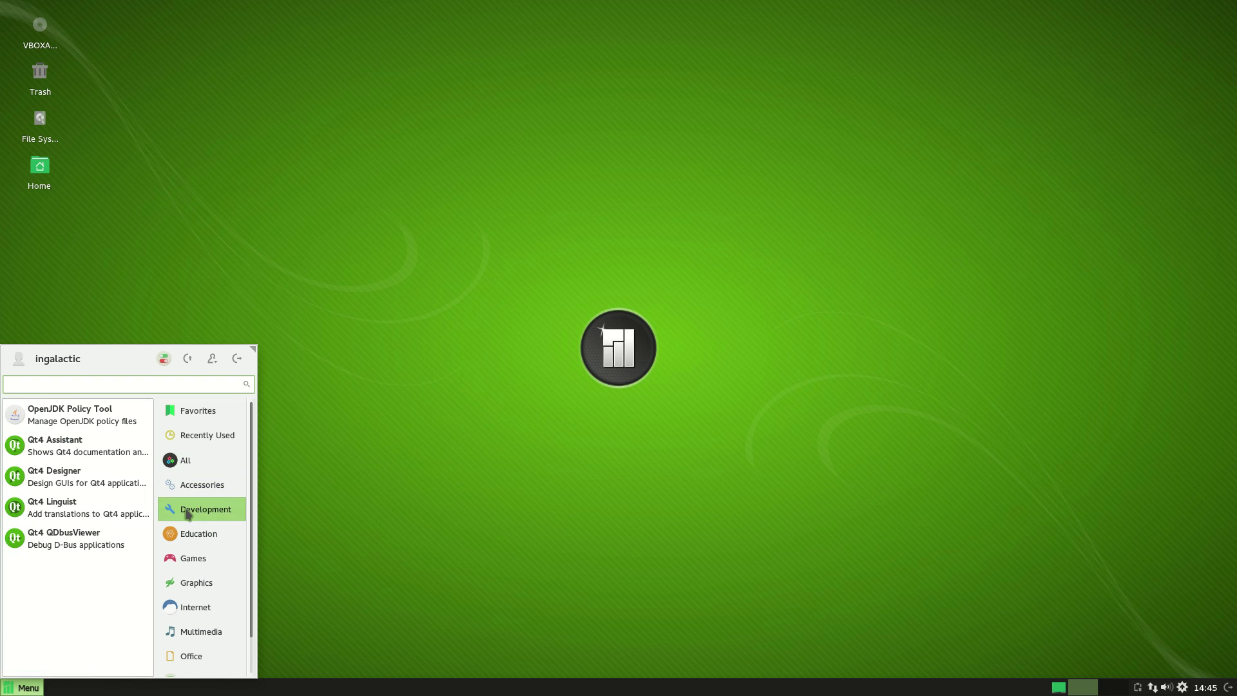
mouse_move(186, 543)
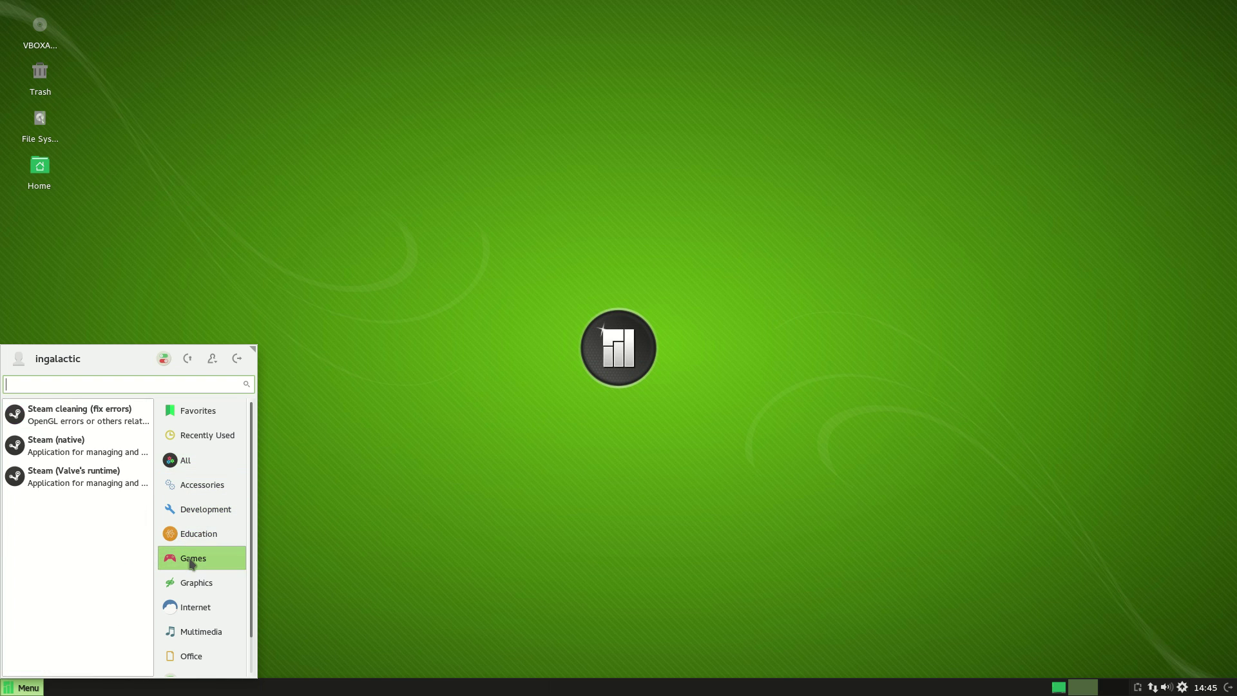
mouse_move(190, 588)
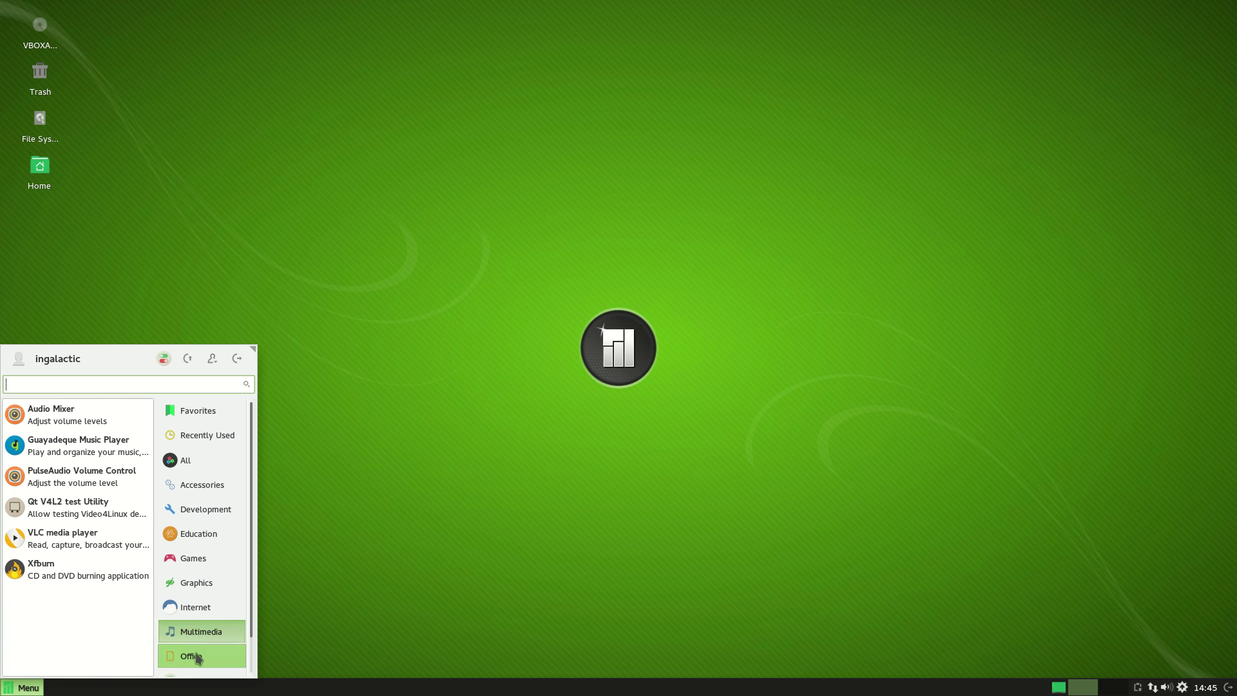
mouse_move(198, 657)
scroll(197, 654, "down", 1)
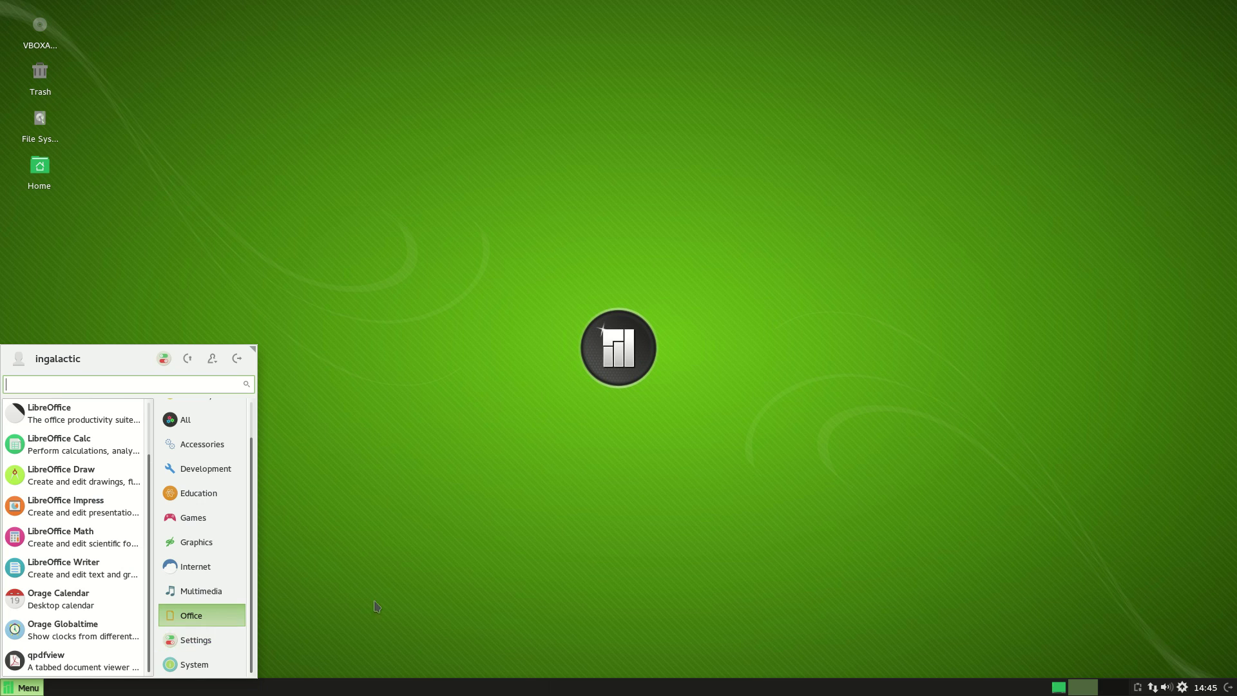
Close the Whisker menu and bring up Manjaro Welcome from the desktop's System applications.
left_click(415, 588)
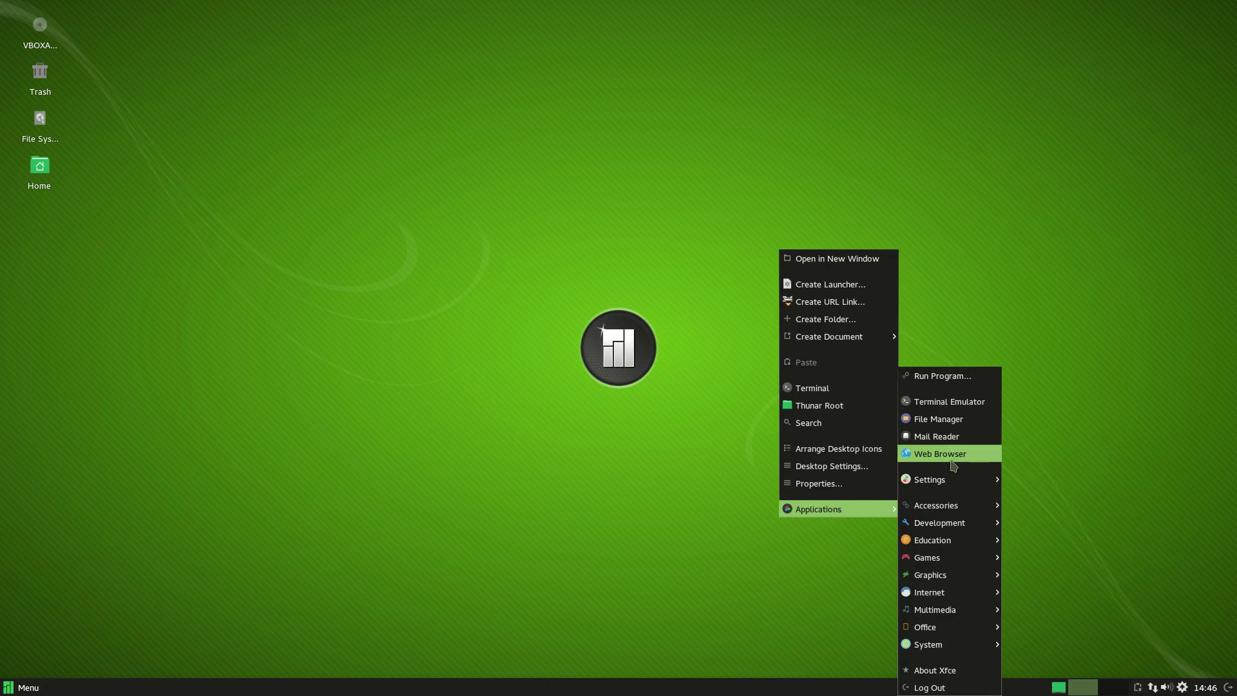
mouse_move(944, 485)
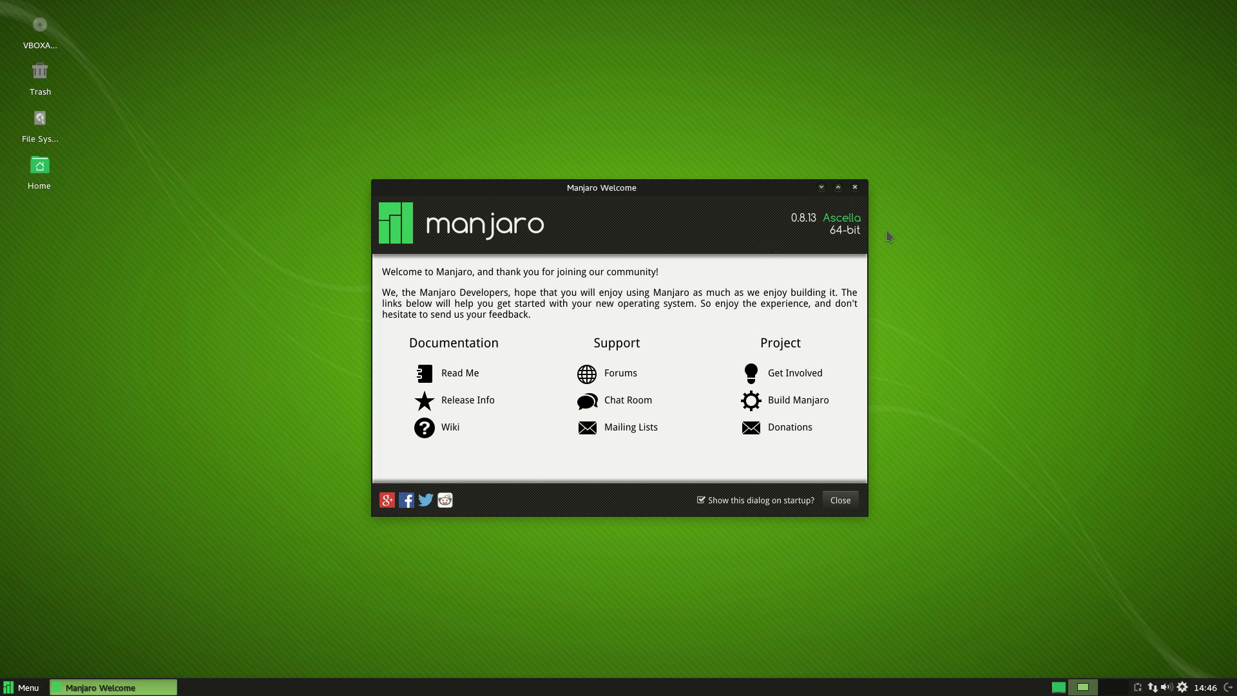
Close the Manjaro Welcome window to reveal the desktop with its four icons.
left_click(857, 187)
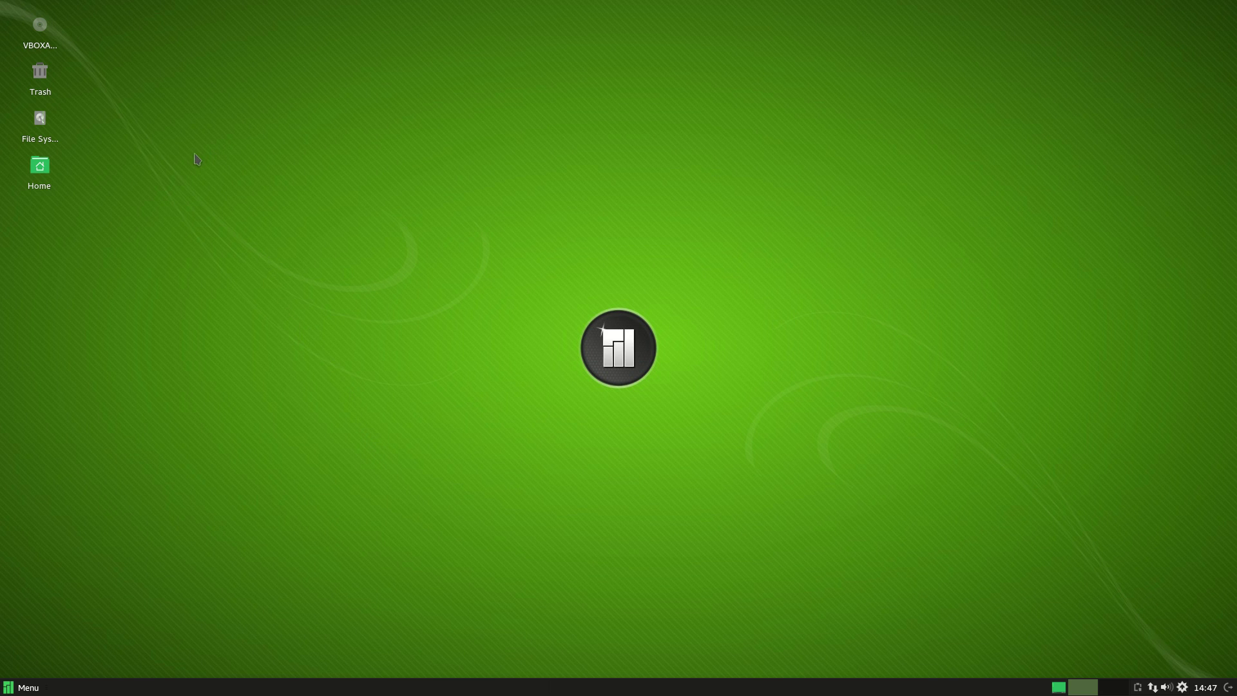
Open the desktop's Applications submenu, browsing Accessories, Games and Office down to System.
right_click(908, 657)
mouse_move(963, 651)
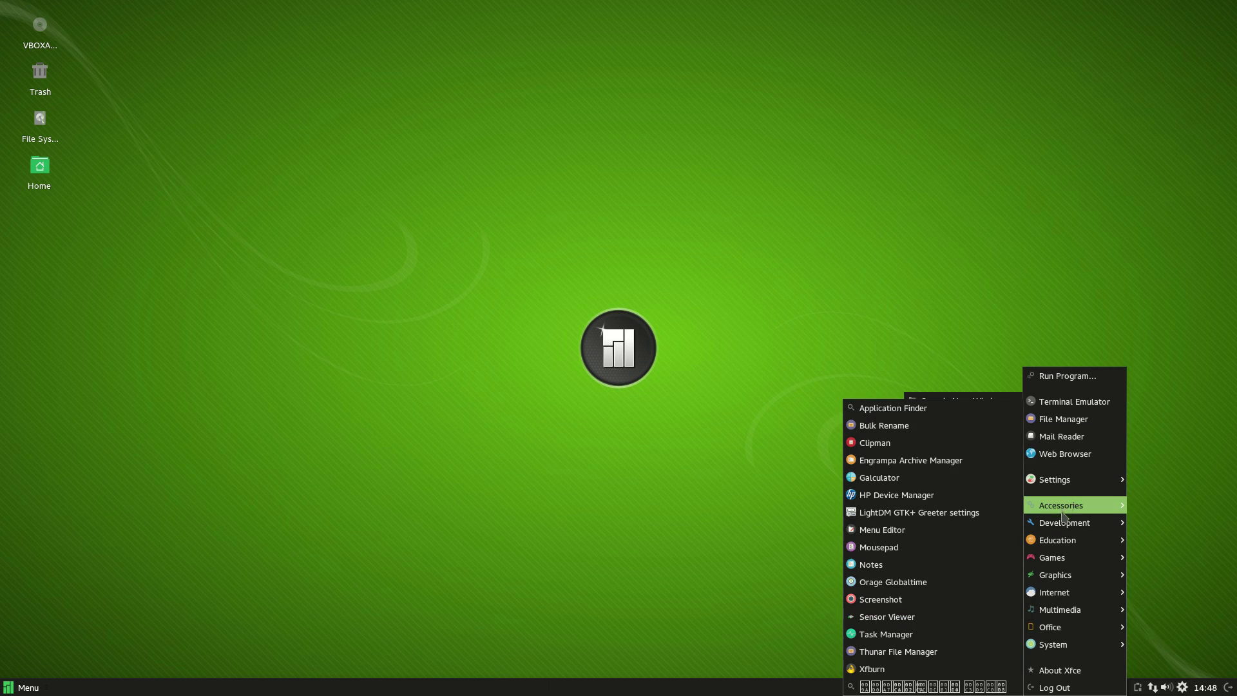
mouse_move(1066, 525)
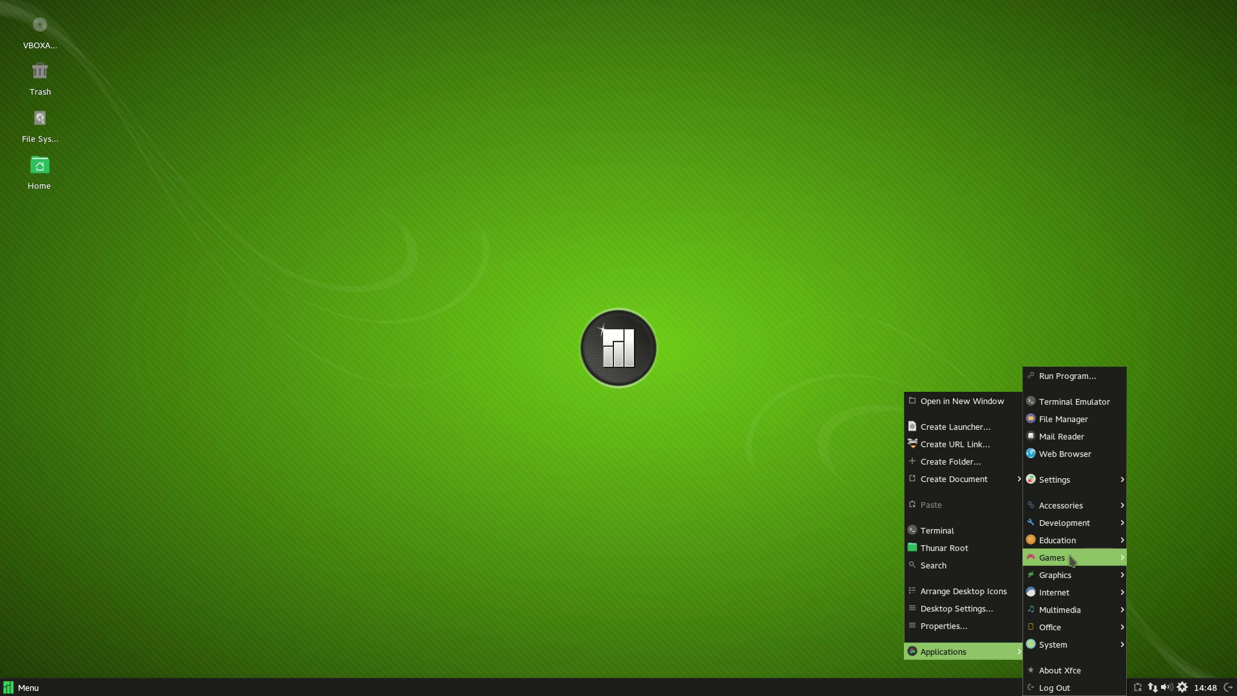
mouse_move(1071, 560)
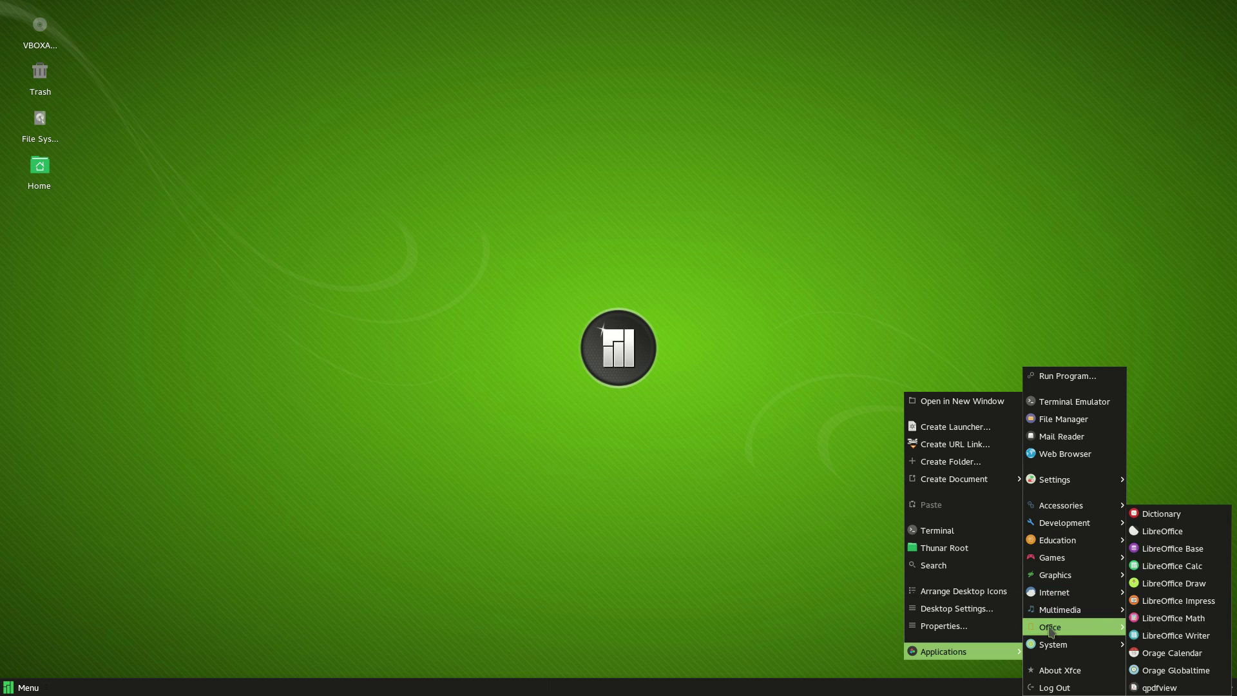
mouse_move(1061, 649)
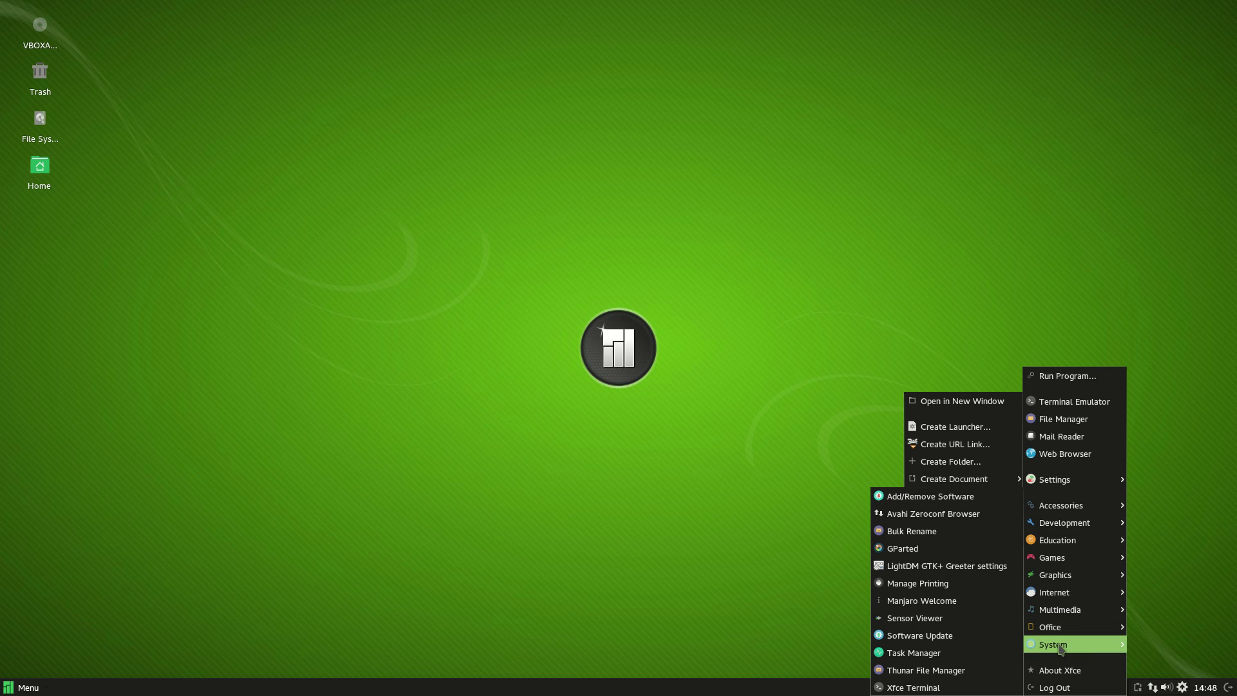